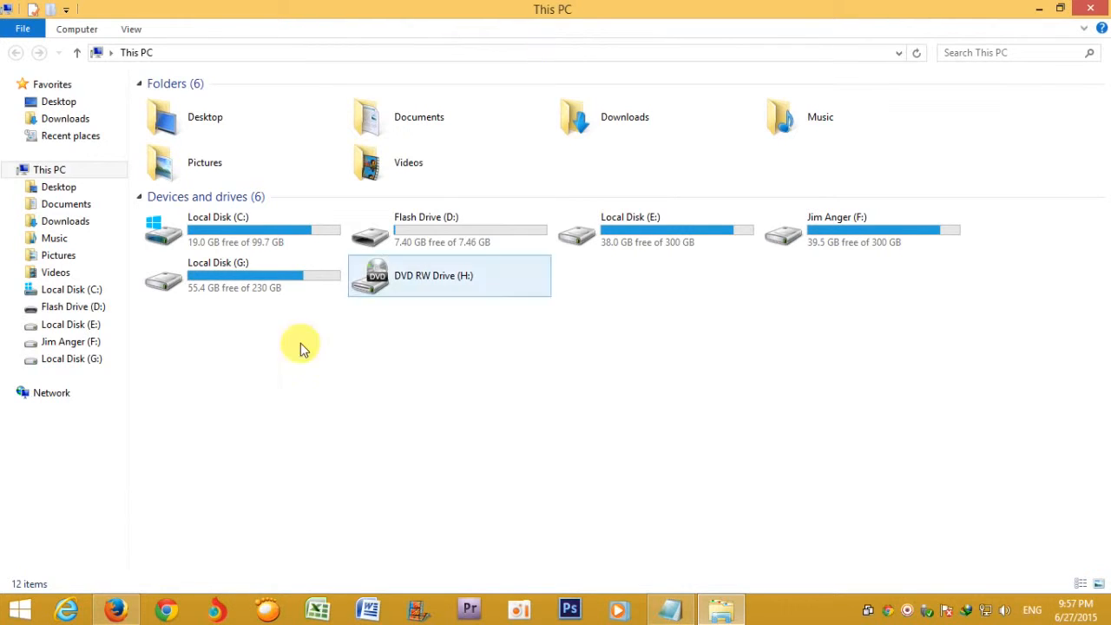
Check the file system and capacity in the properties of Flash Drive (D:), closing without changes and minimizing the This PC window.
right_click(93, 308)
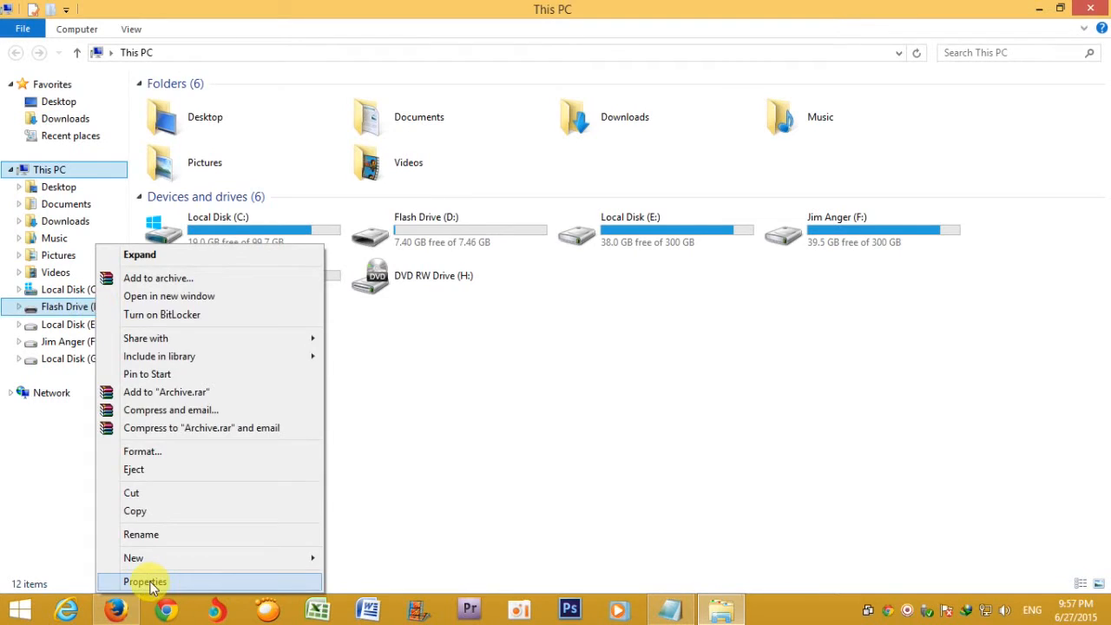
click(146, 581)
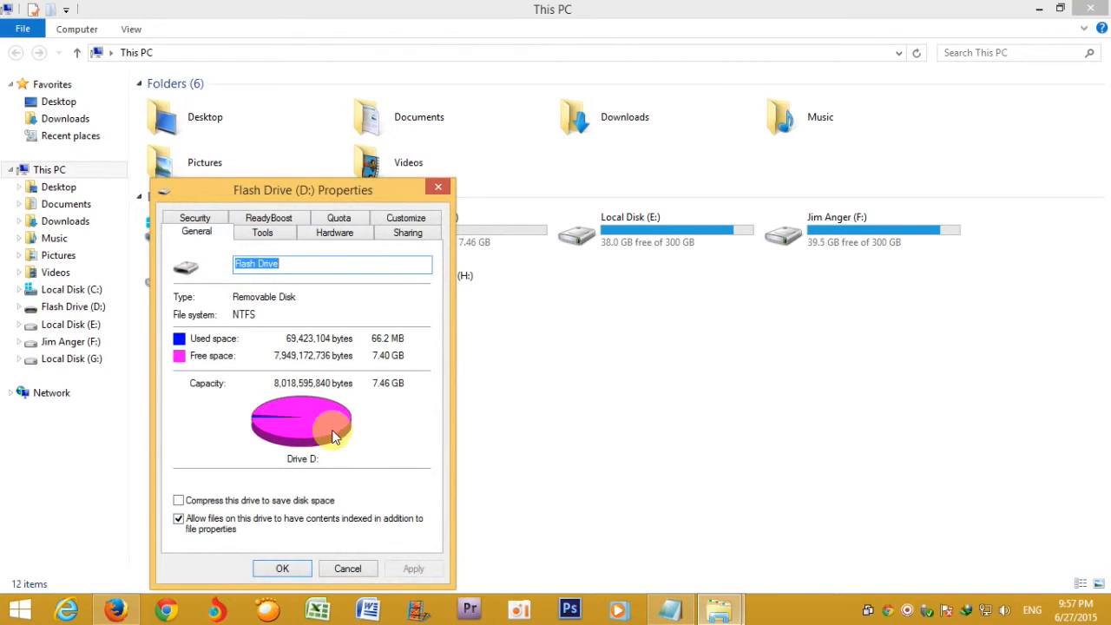
click(359, 570)
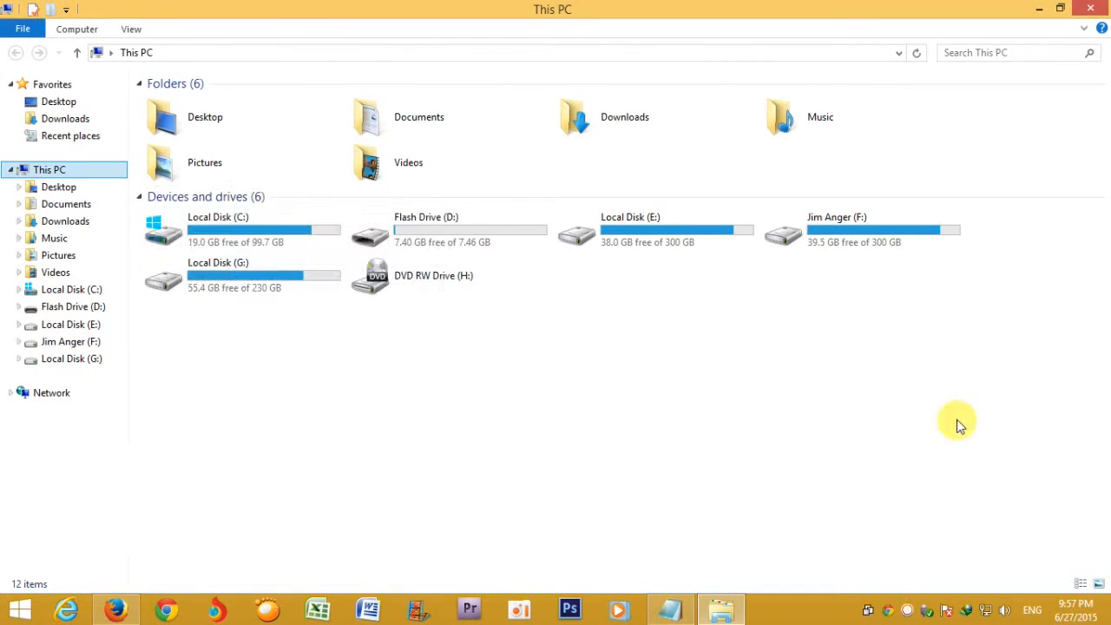
click(1045, 12)
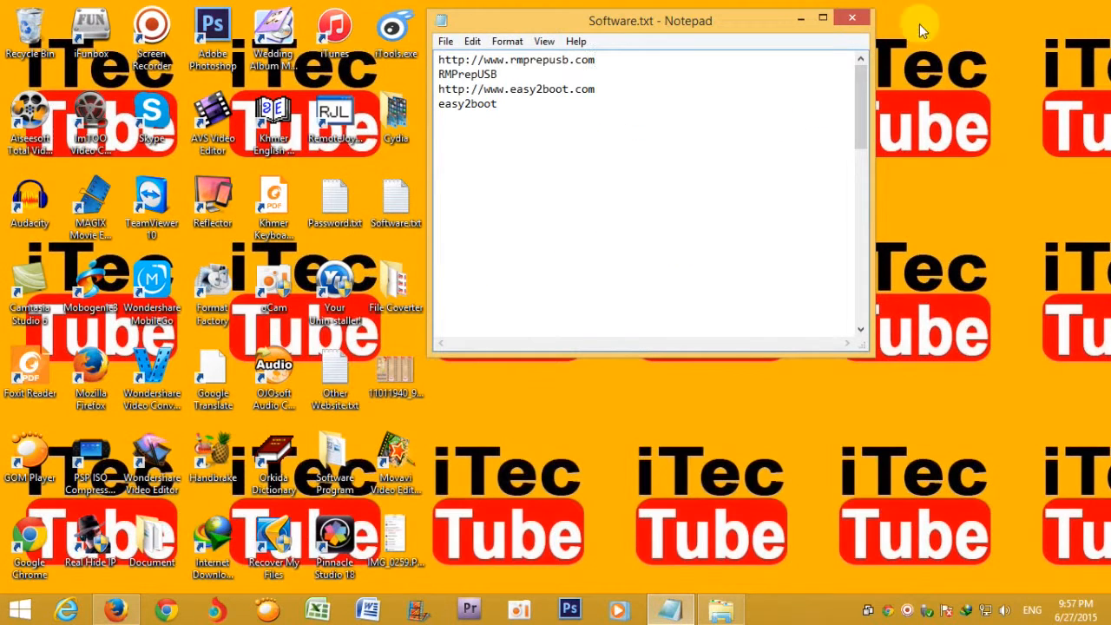
click(618, 61)
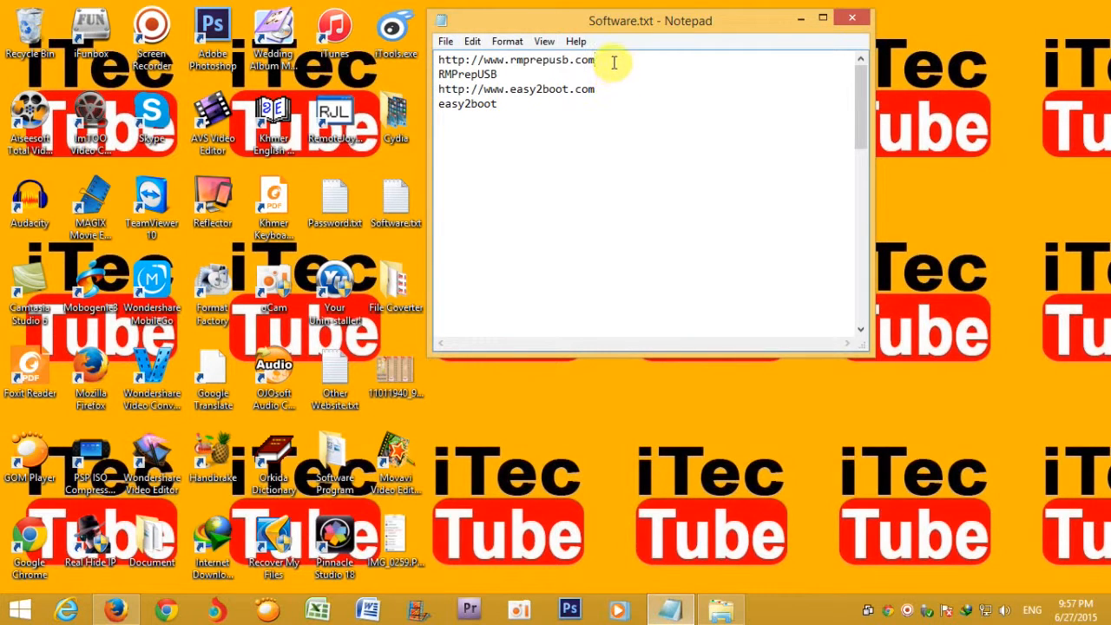
drag(613, 62, 438, 62)
key(ctrl+c)
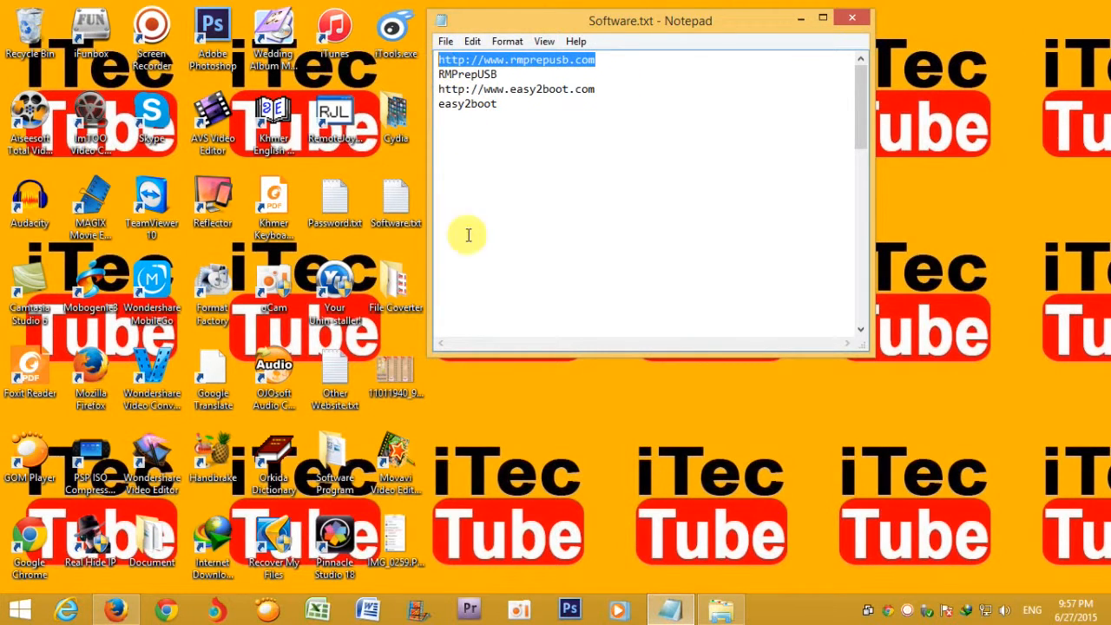
click(115, 610)
click(239, 59)
key(ctrl+v)
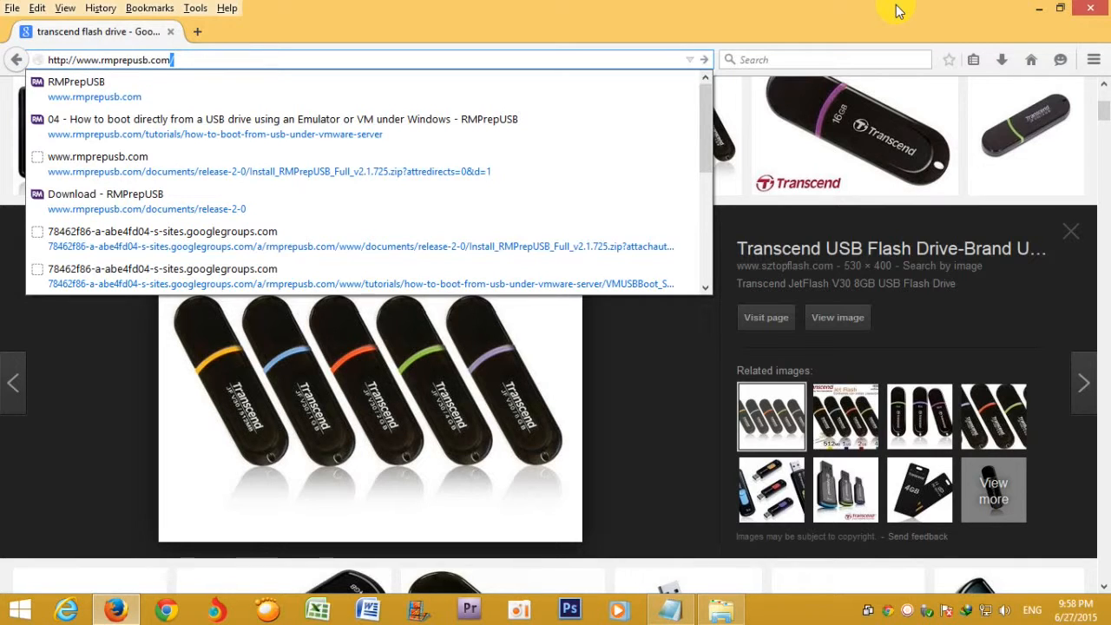
key(Return)
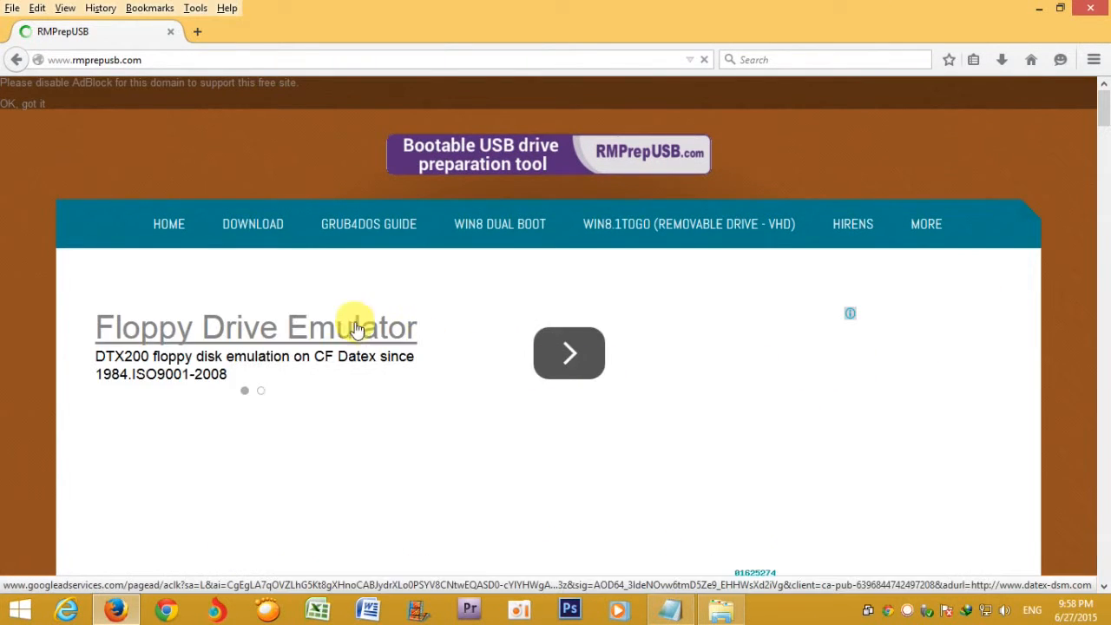
Download Install_RMPrepUSB_Full_v2.1.725.zip from the Latest Stable Versions on the site's Download page.
click(244, 232)
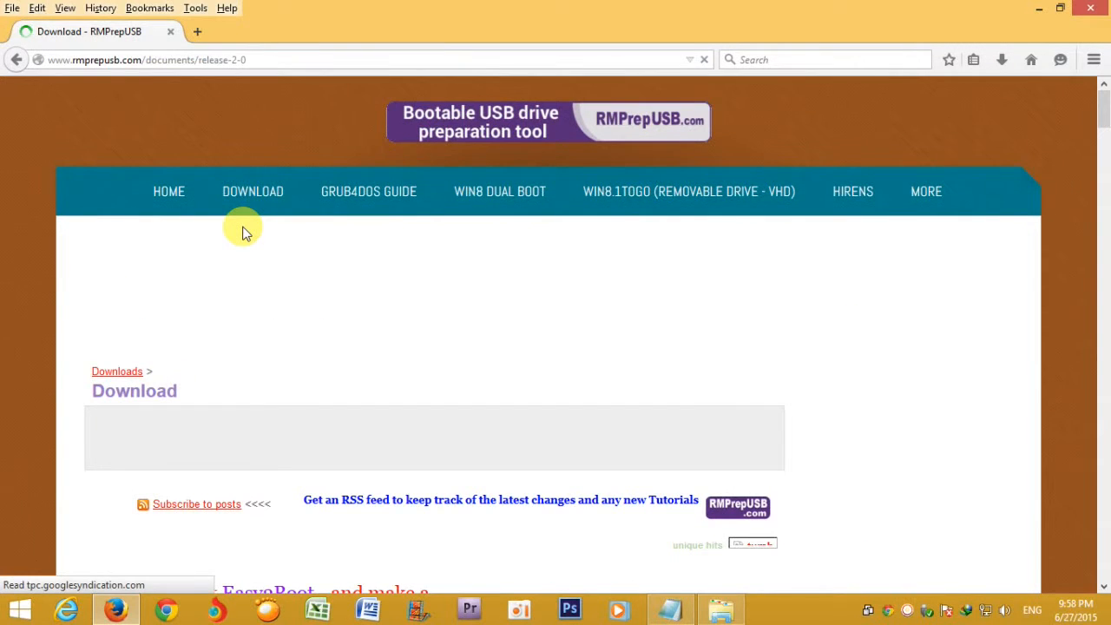
scroll(247, 235, down, 8)
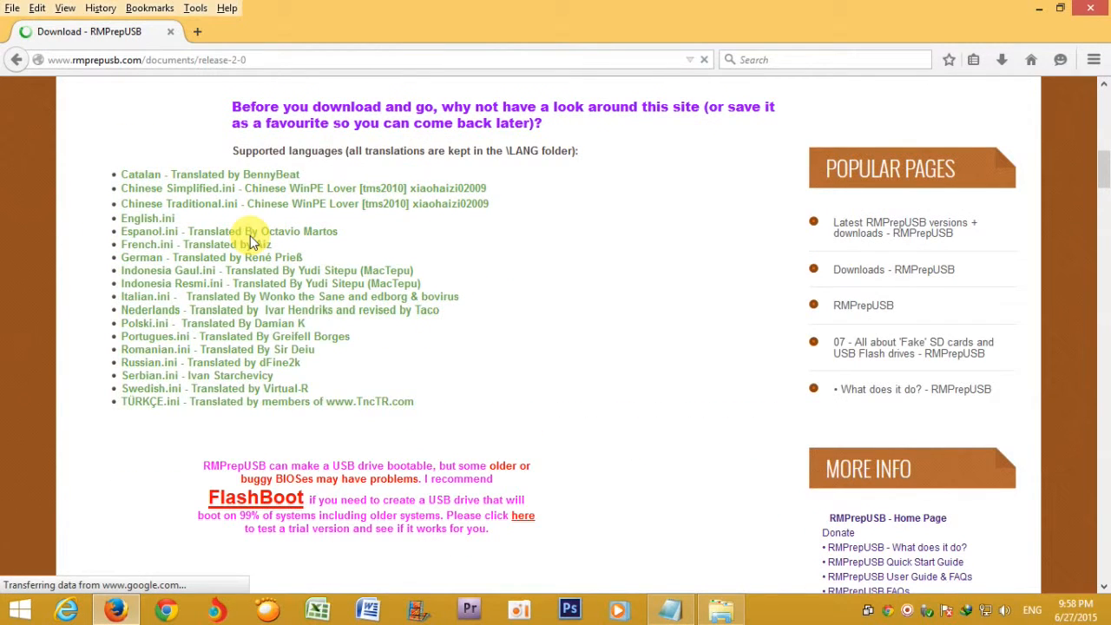
scroll(460, 306, down, 5)
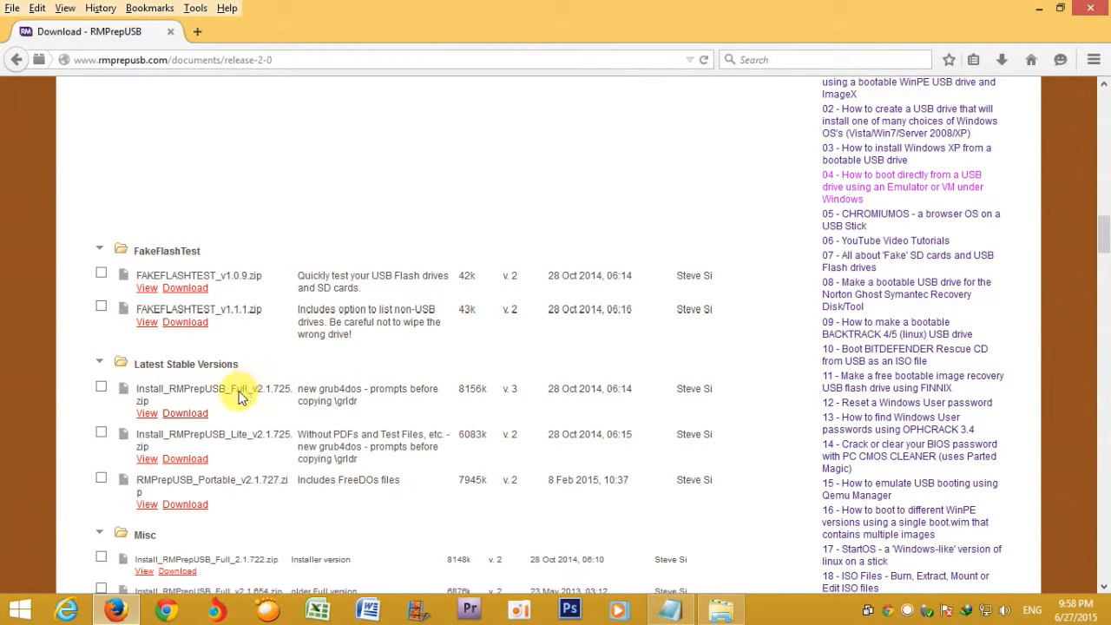
click(185, 414)
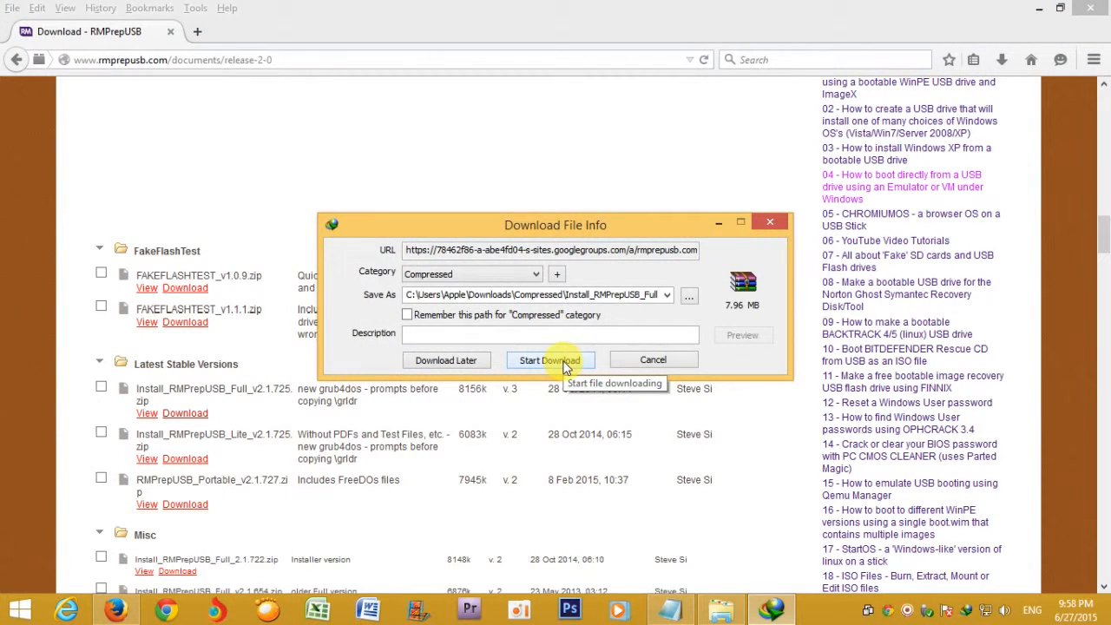
click(560, 362)
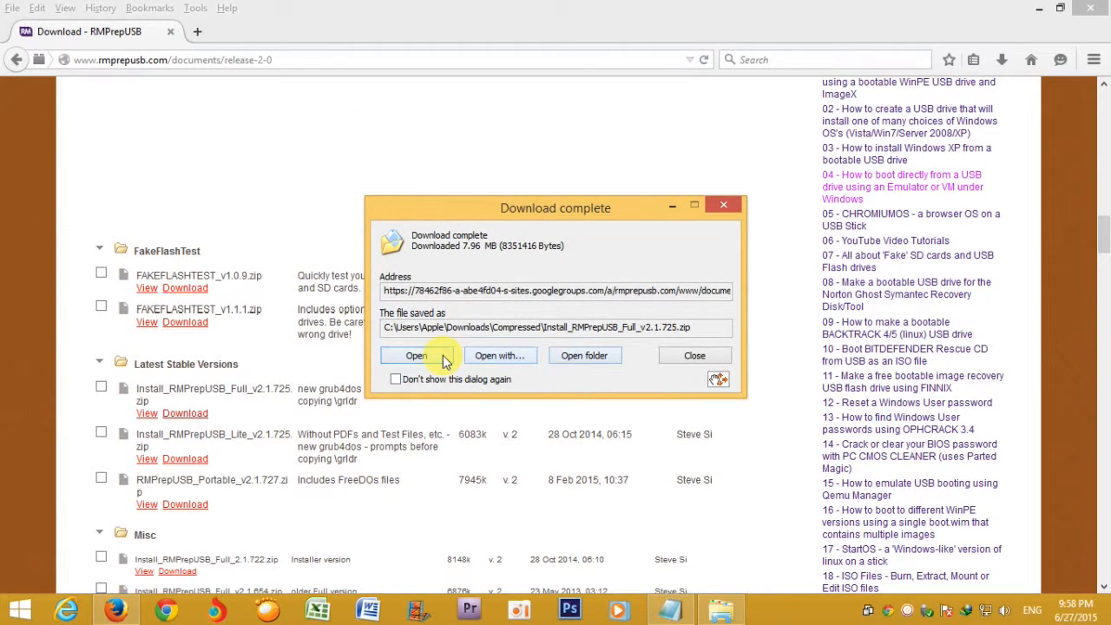
Install RMPrepUSB from the downloaded archive in English with the default components and folder, declining to run it, and close the archive.
click(443, 358)
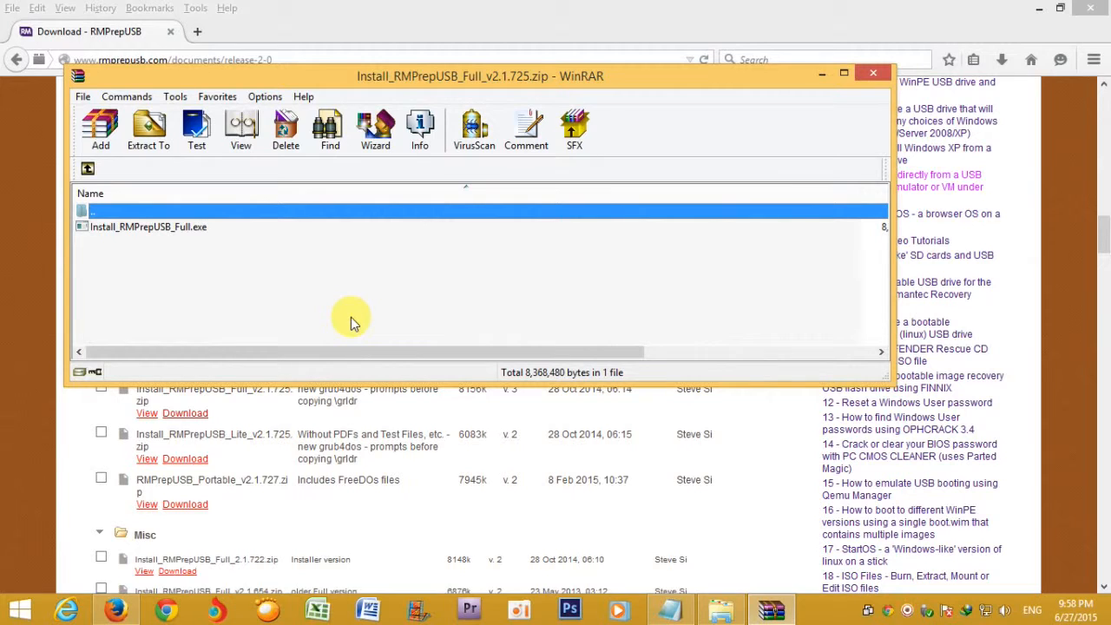
double_click(263, 229)
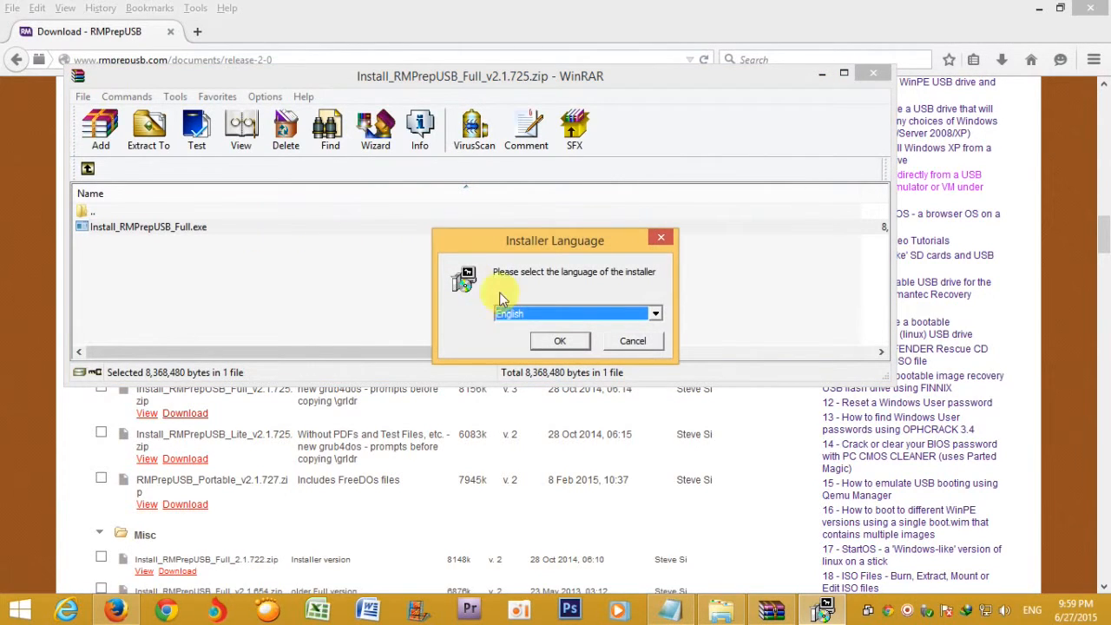
click(558, 343)
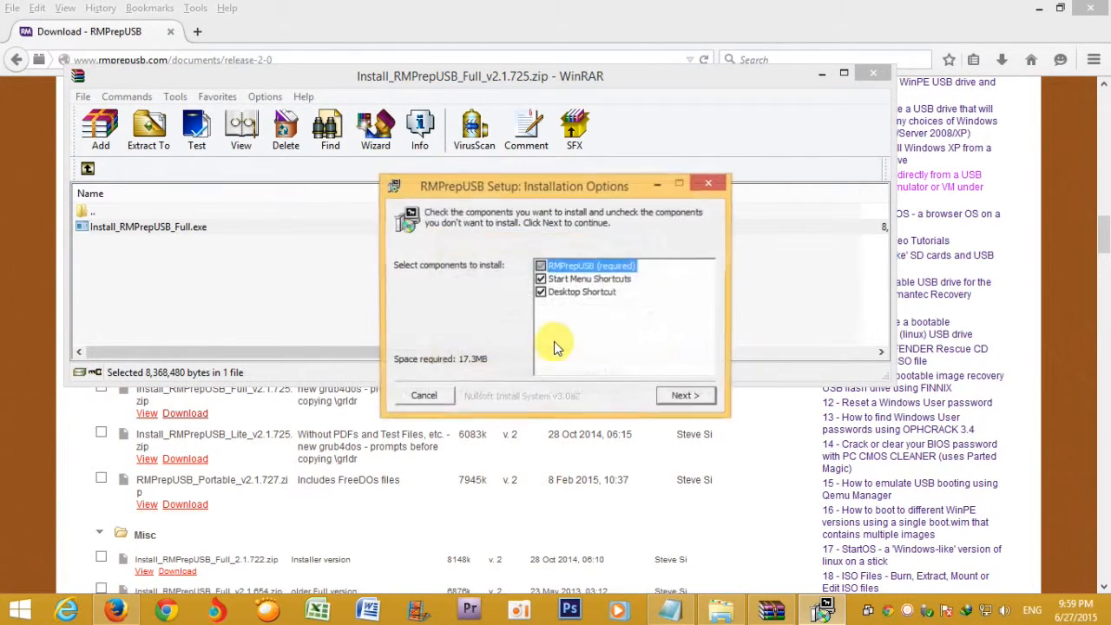
click(687, 397)
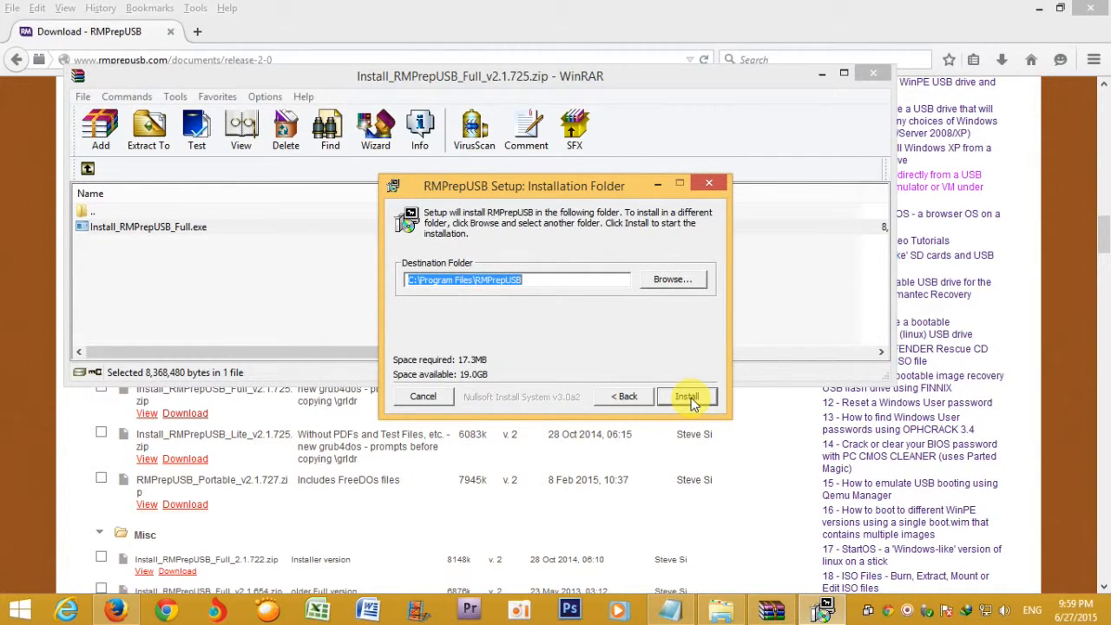
click(687, 396)
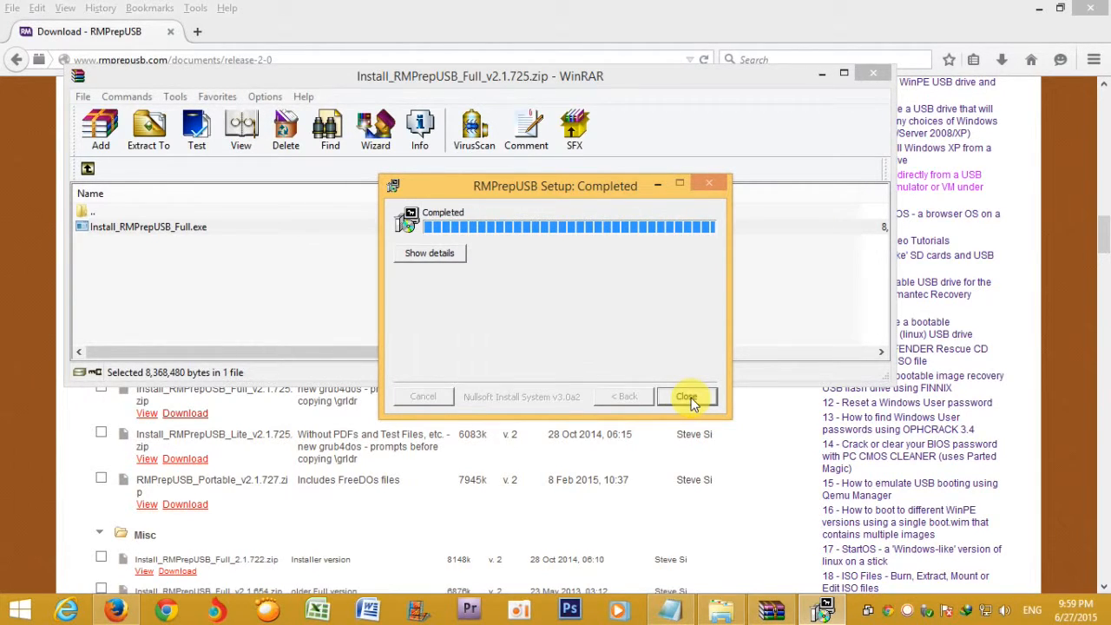
click(687, 396)
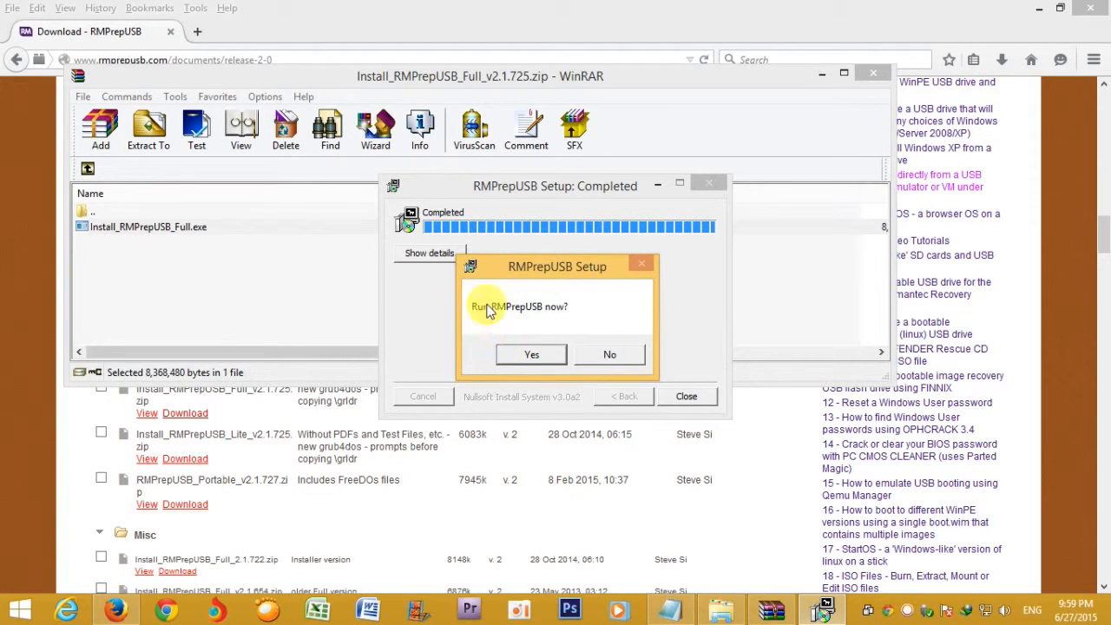
click(609, 359)
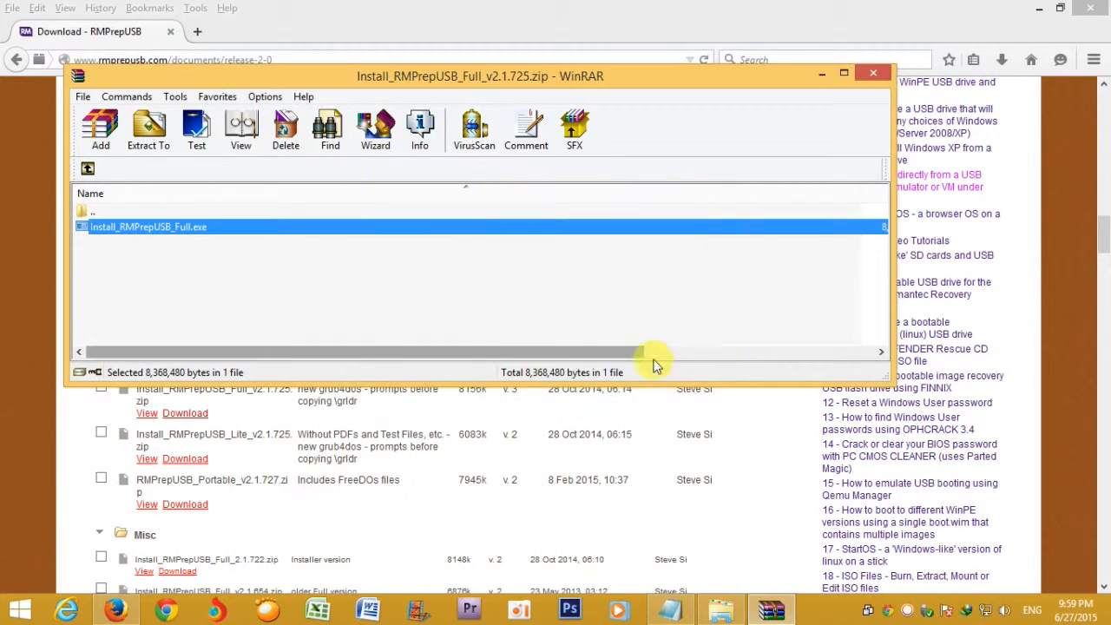
click(876, 75)
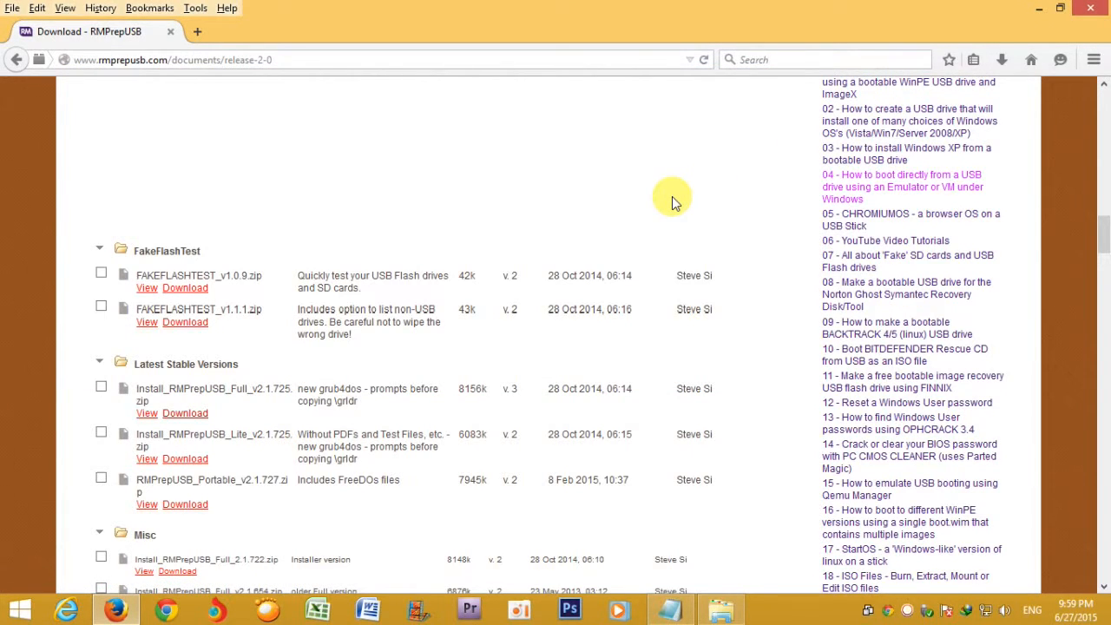
click(670, 610)
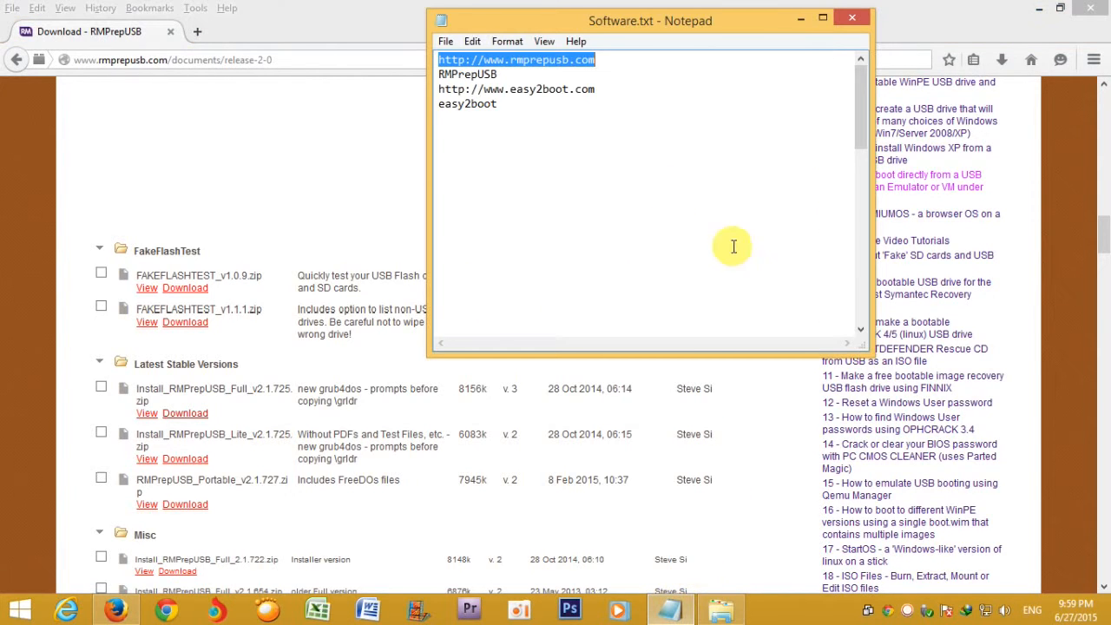
click(609, 90)
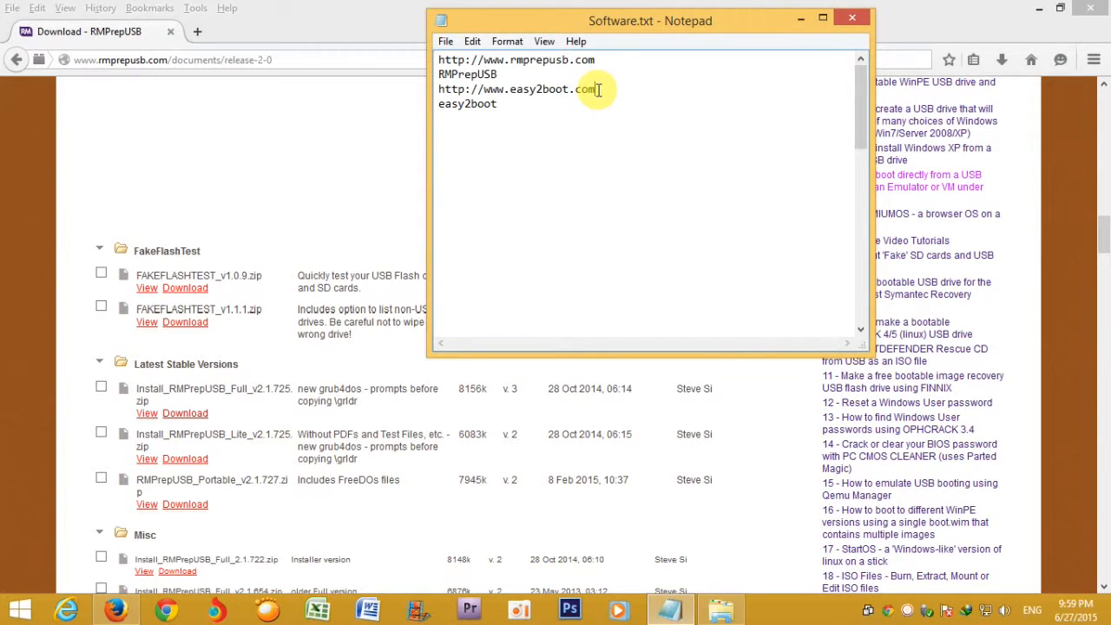
drag(598, 89, 434, 90)
key(ctrl+c)
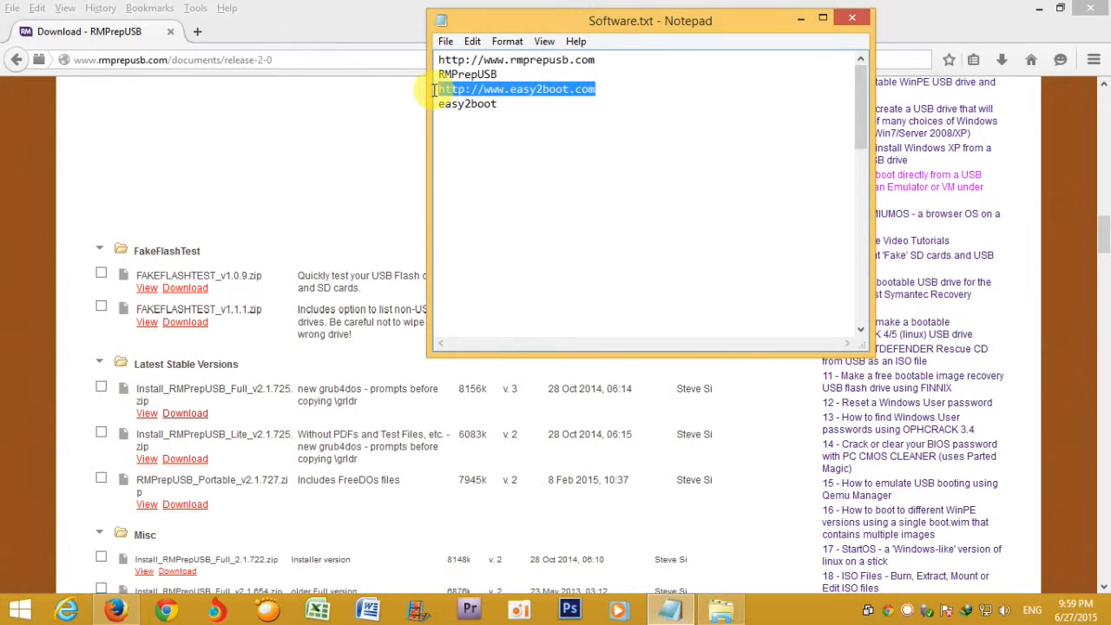
click(300, 61)
click(300, 60)
key(ctrl+v)
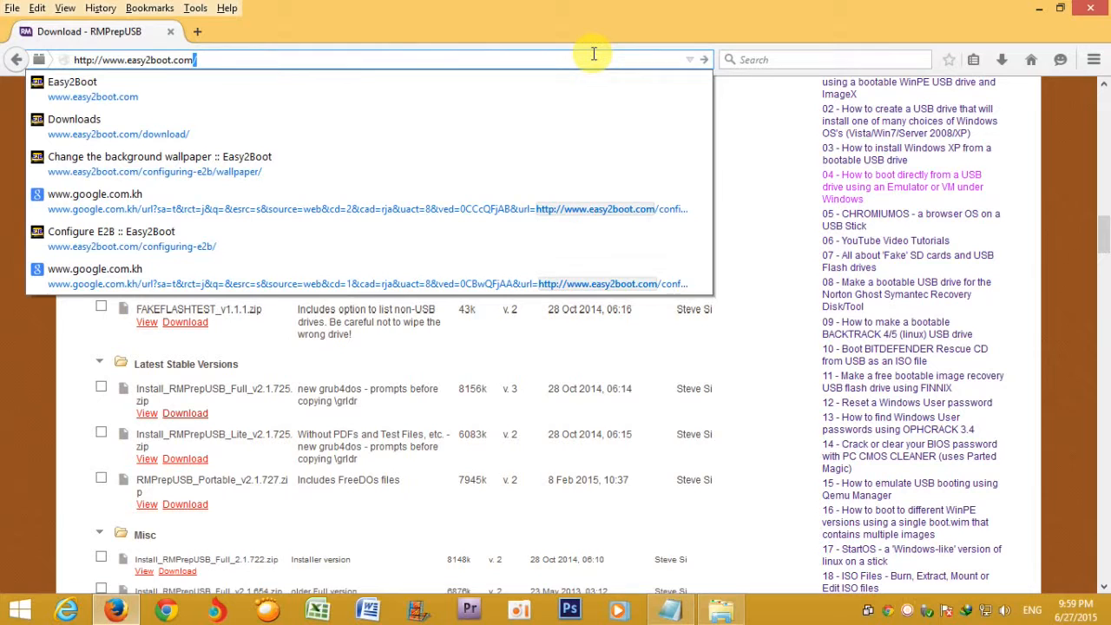
key(Return)
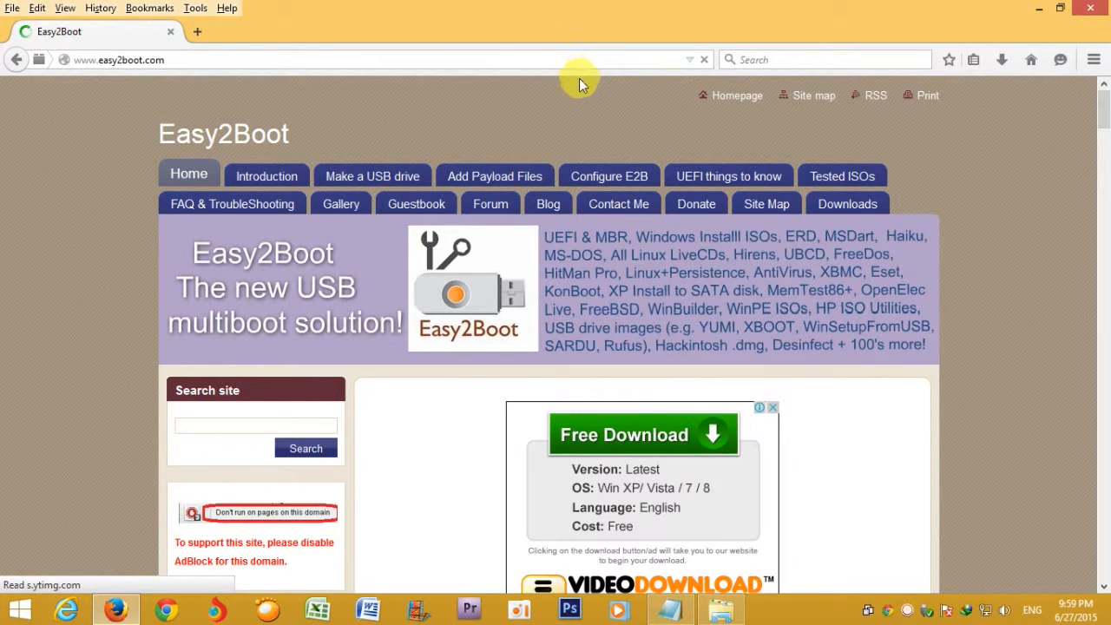
Open the Easy2Boot site's Downloads page and follow the Download E2B link for the version without XP mass storage drivers.
click(855, 214)
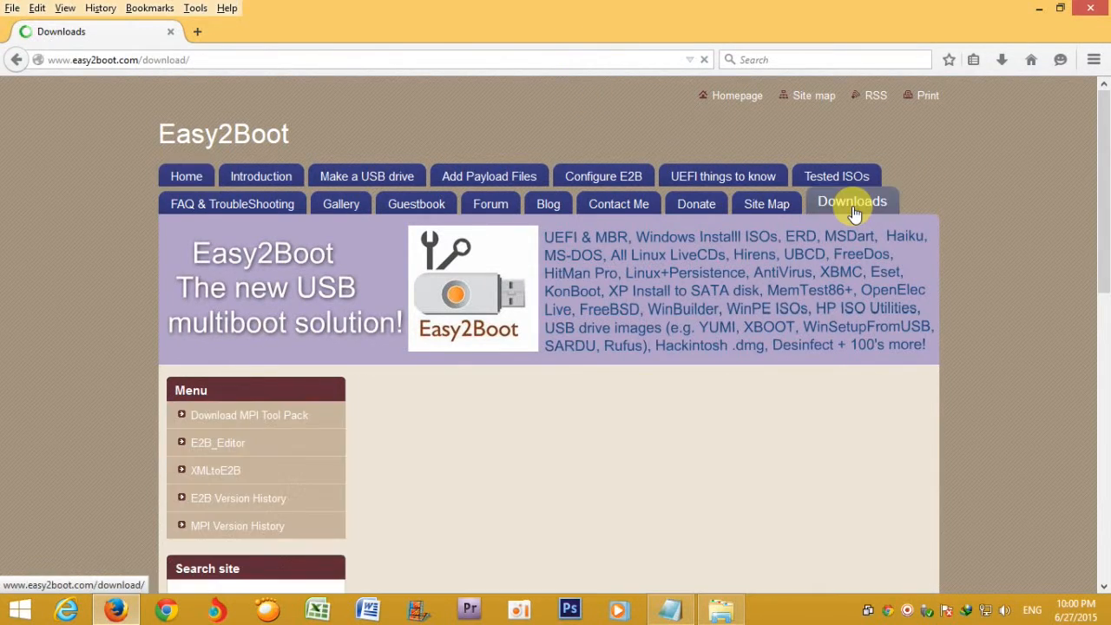
scroll(666, 241, down, 10)
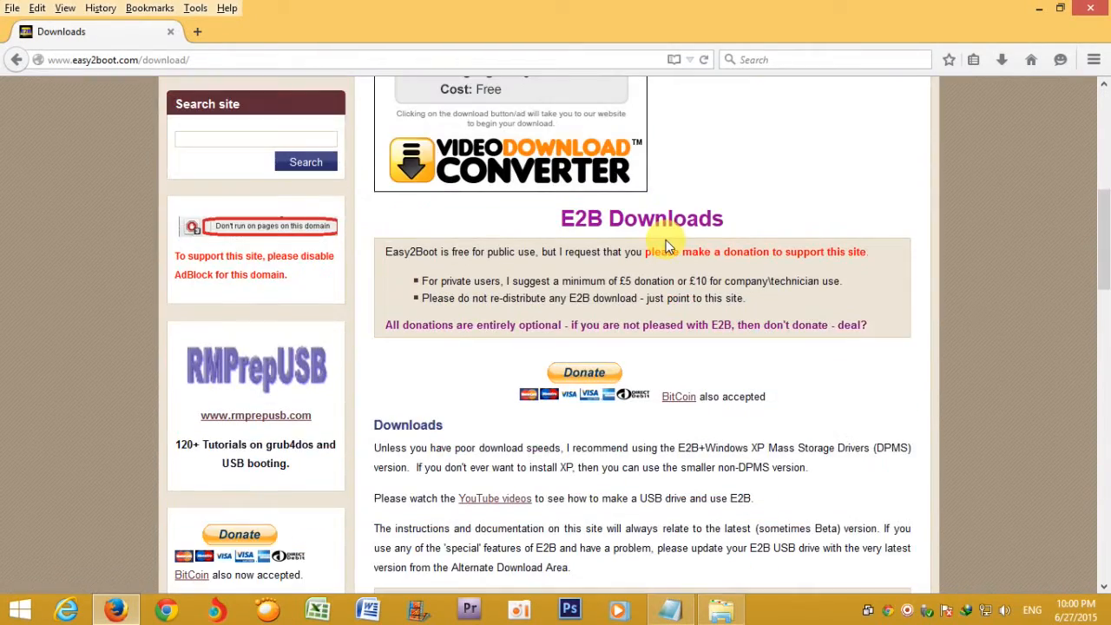
scroll(666, 241, down, 15)
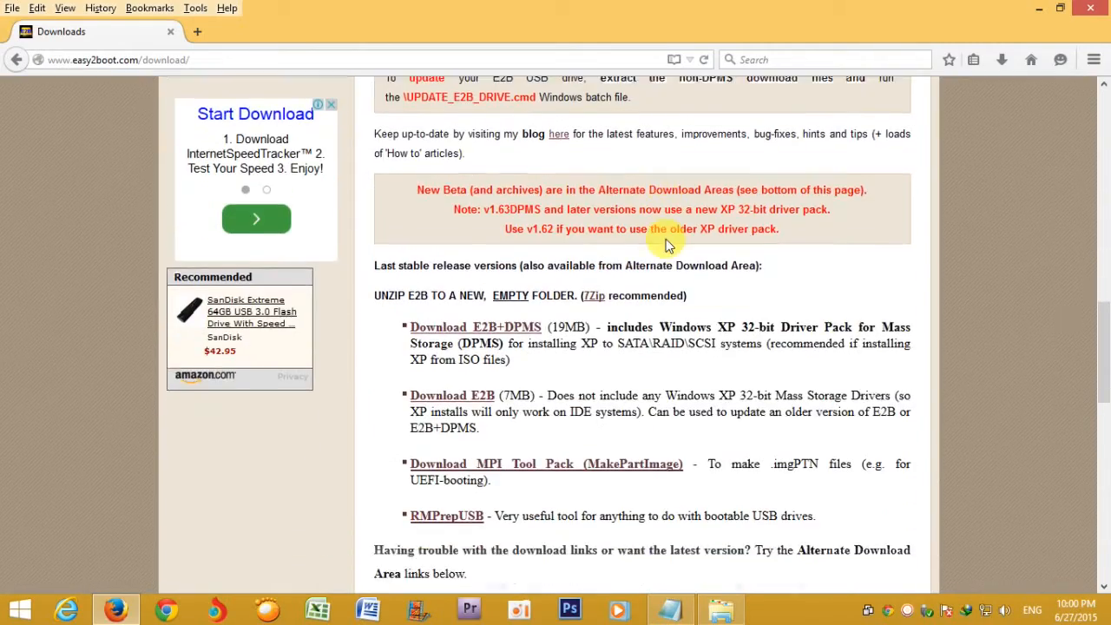
scroll(666, 244, down, 1)
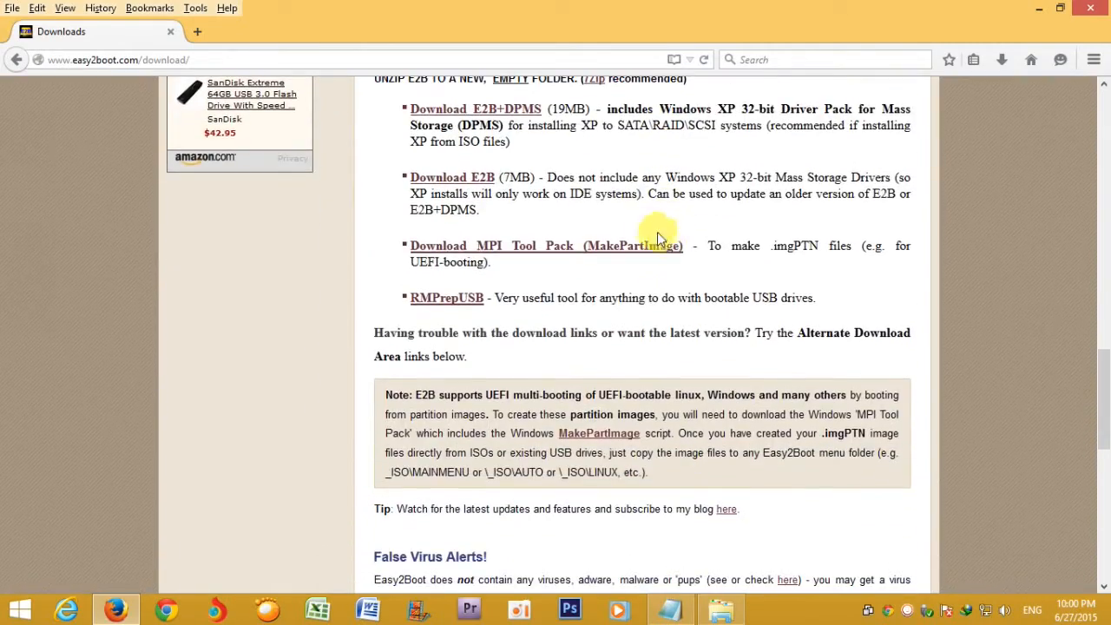
click(458, 180)
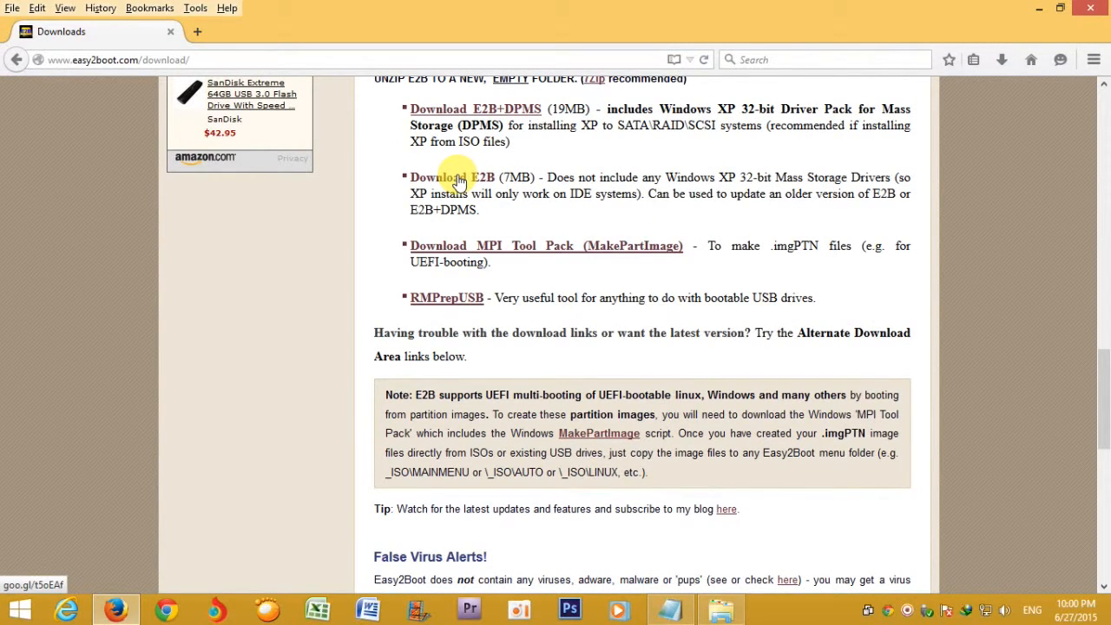
click(457, 181)
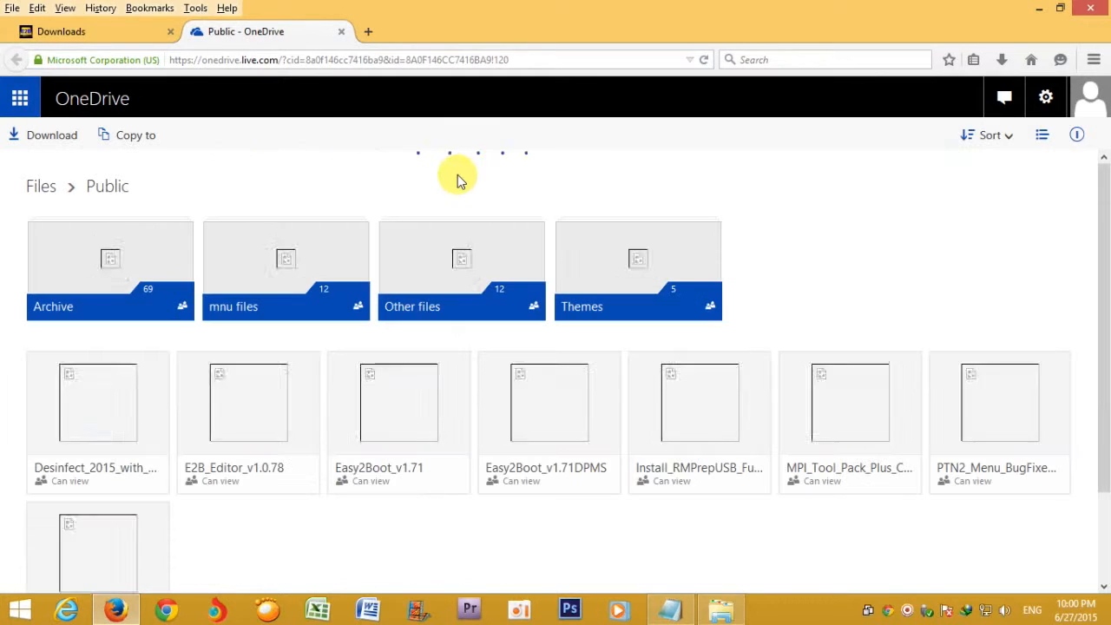
Download Easy2Boot_v1.71 from the Public OneDrive folder and open the folder containing the downloaded archive.
scroll(460, 180, down, 2)
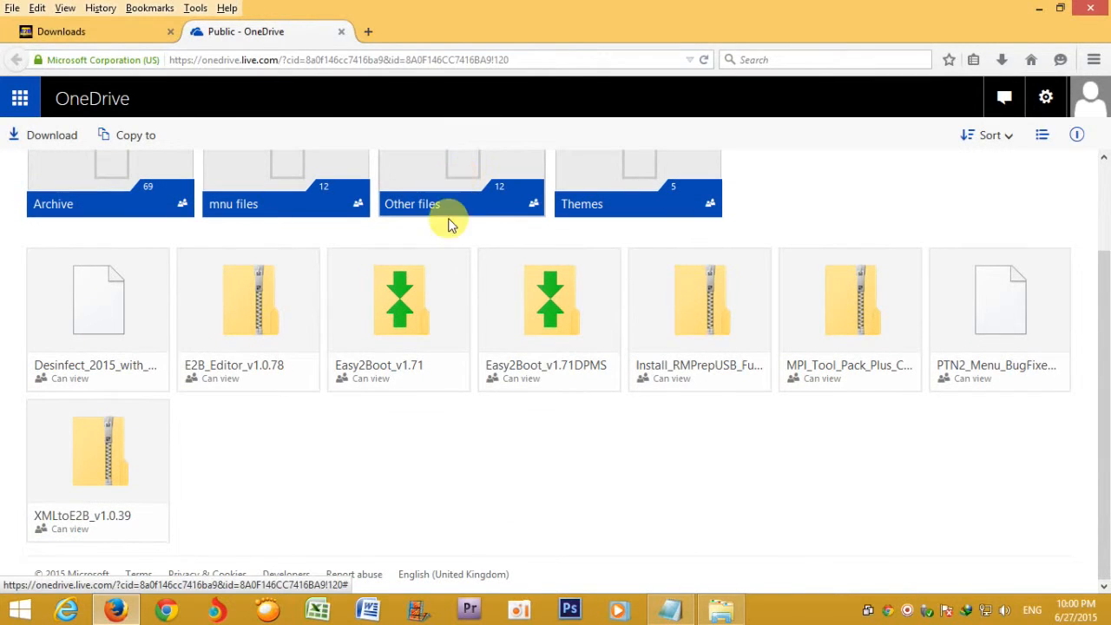
click(349, 373)
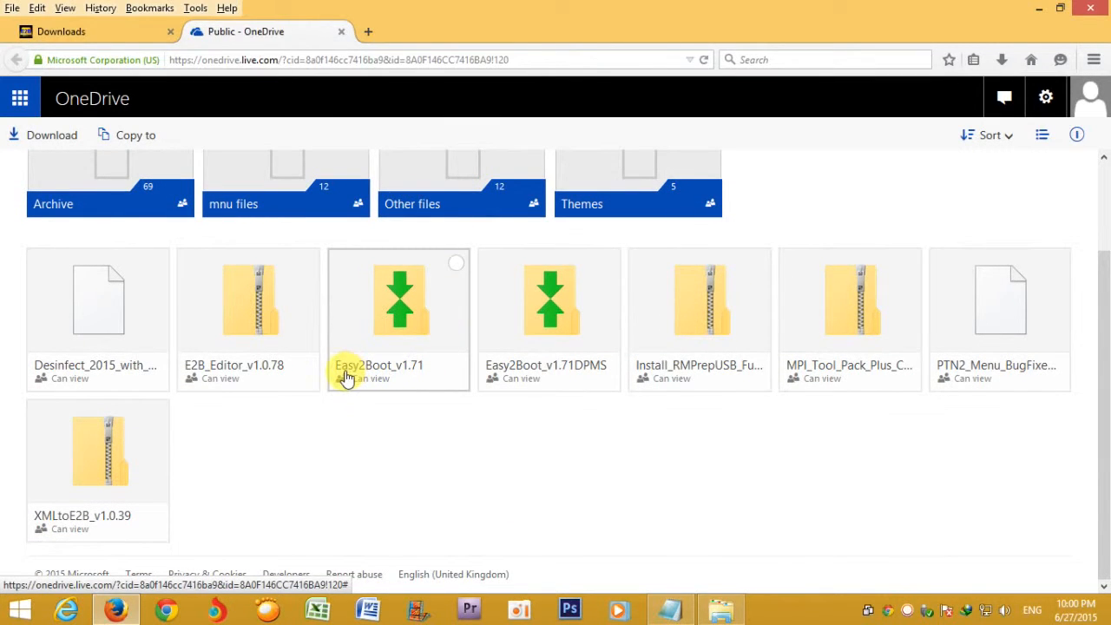
click(391, 327)
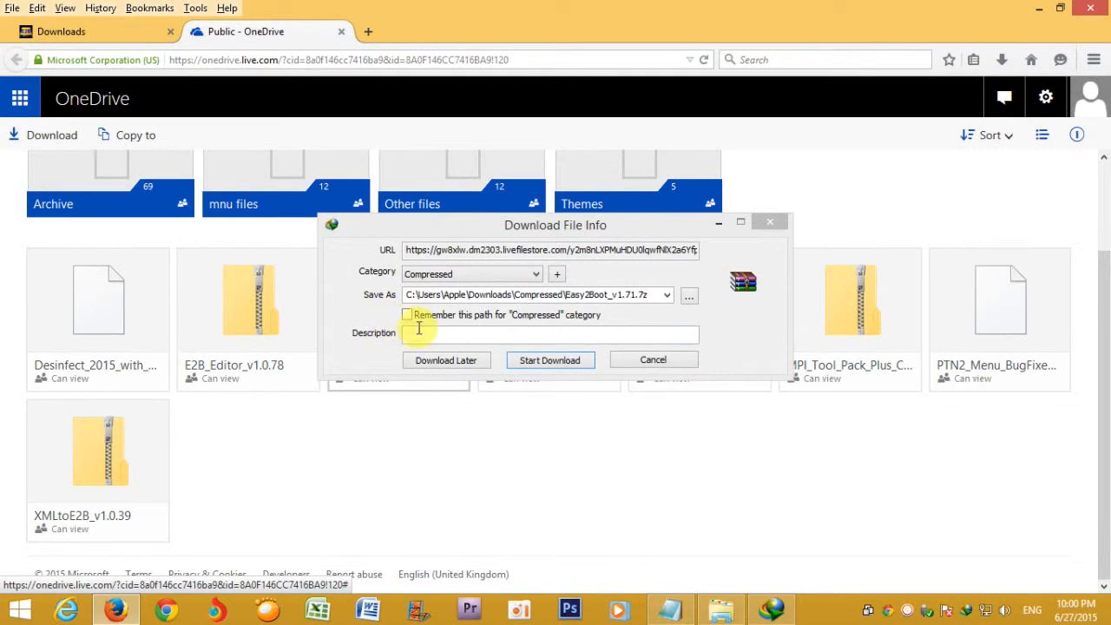
click(549, 360)
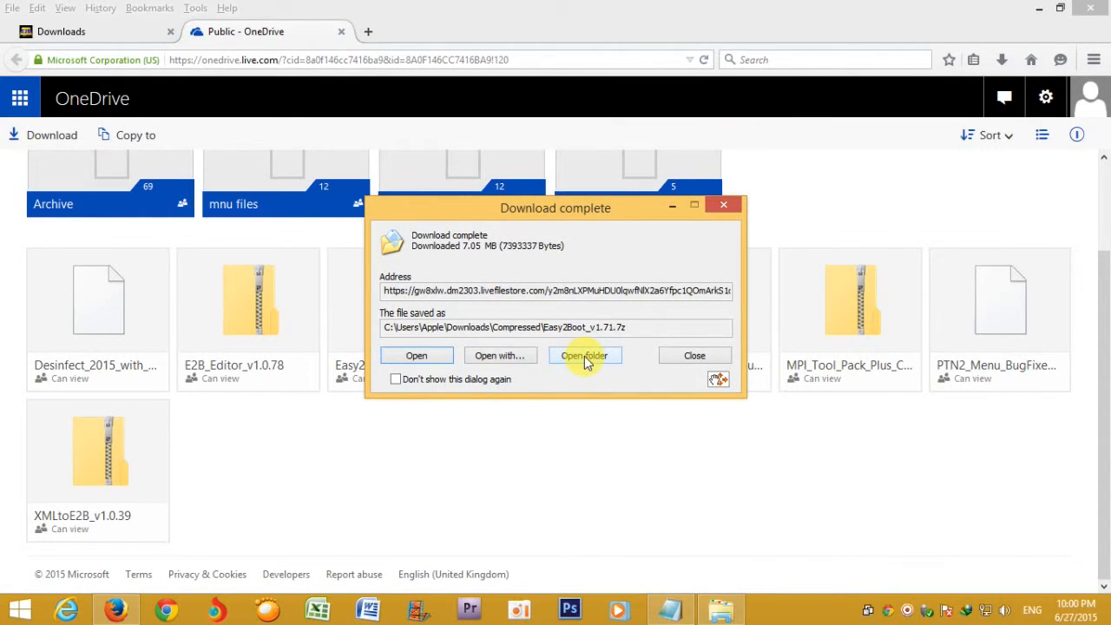
click(584, 357)
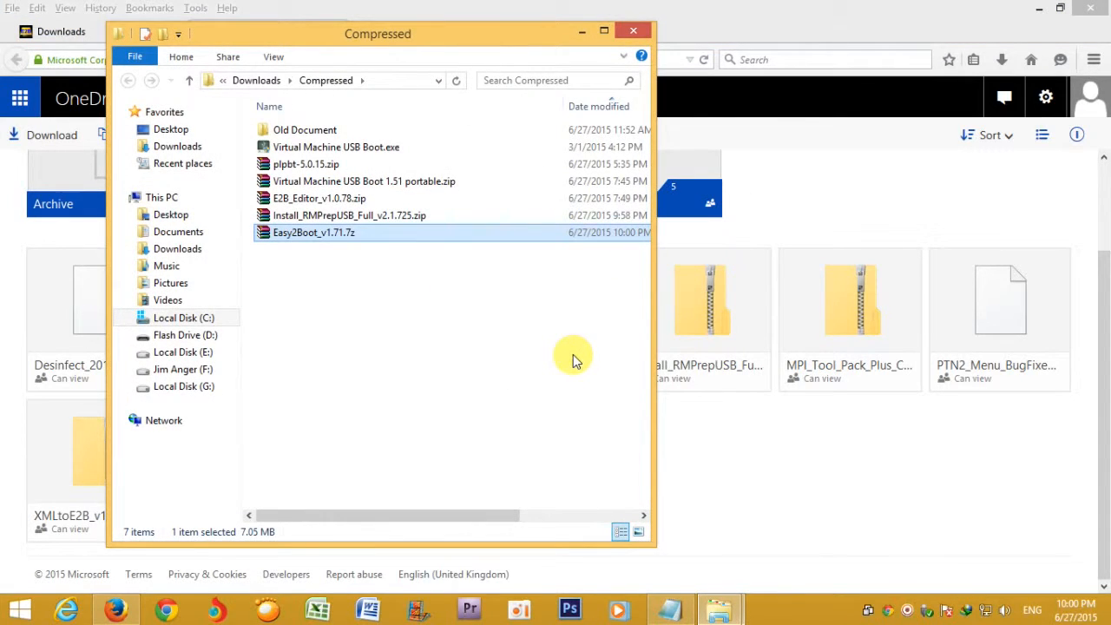
Minimize the Compressed folder, Firefox and Software.txt windows, and launch RMPrepUSB from the desktop.
click(582, 32)
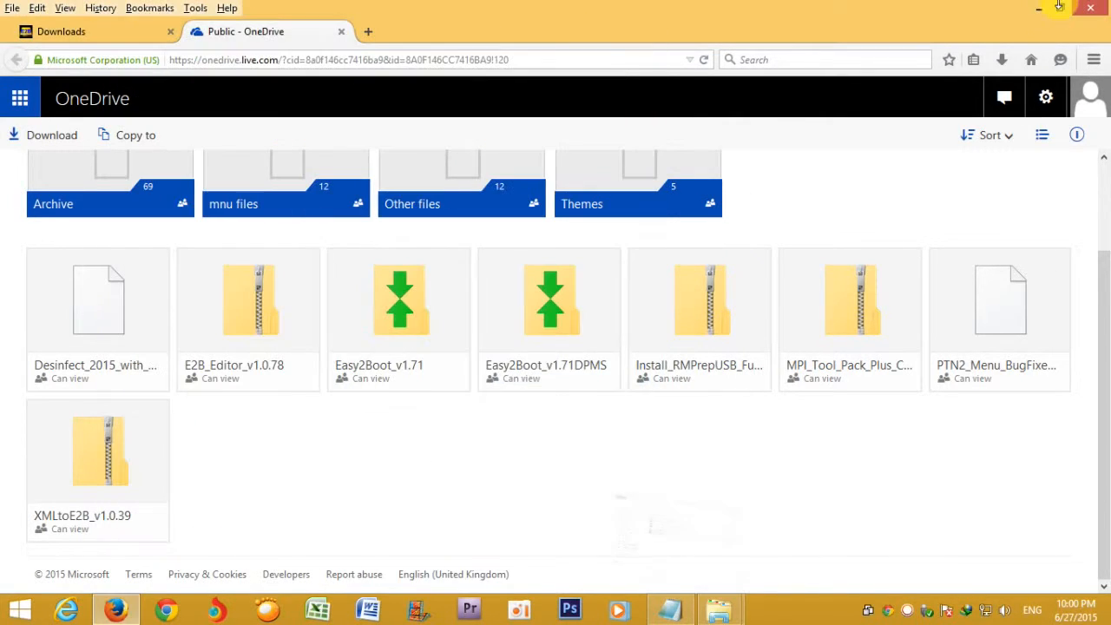
click(1038, 8)
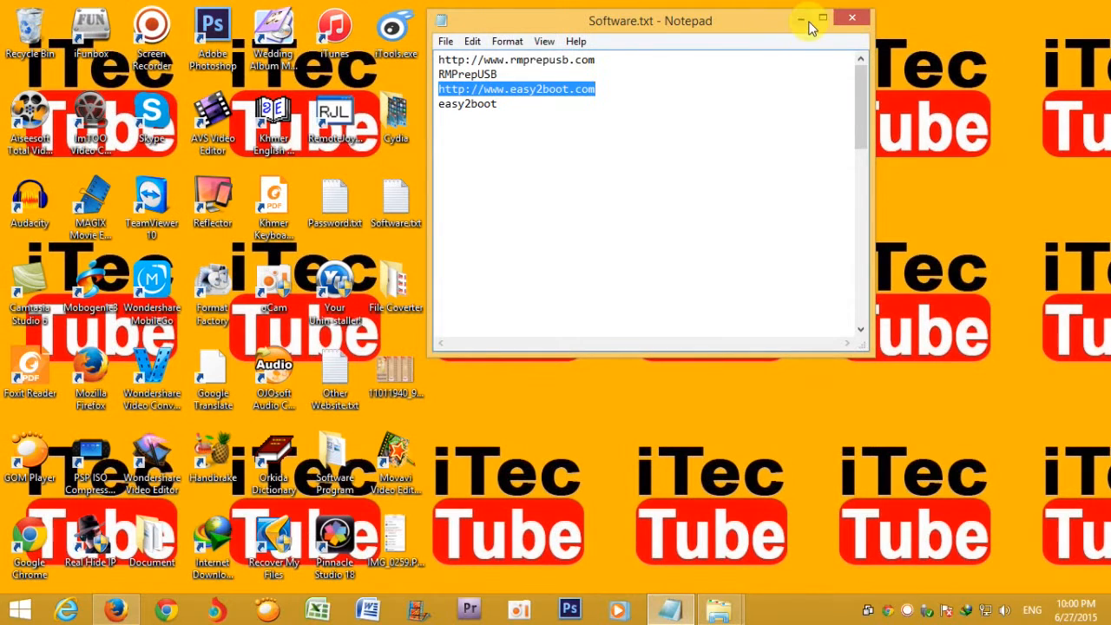
click(800, 20)
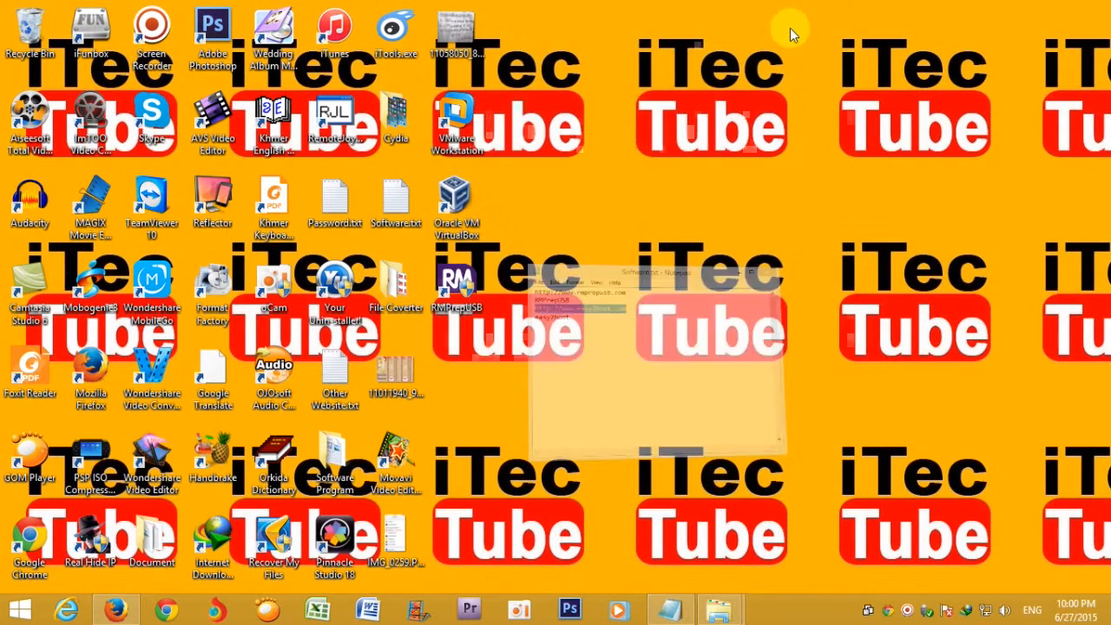
double_click(458, 286)
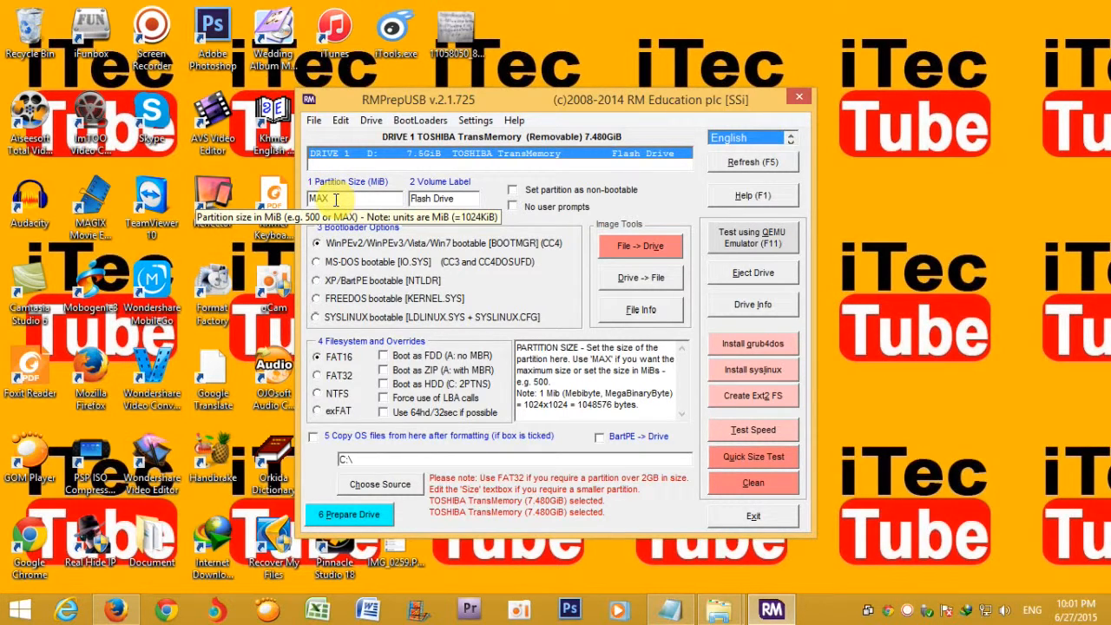
Configure the flash drive with the WinPEv2/WinPEv3/Vista/Win7 bootloader, the NTFS filesystem and the Boot as HDD (C: 2PTNS) override.
mouse_move(459, 194)
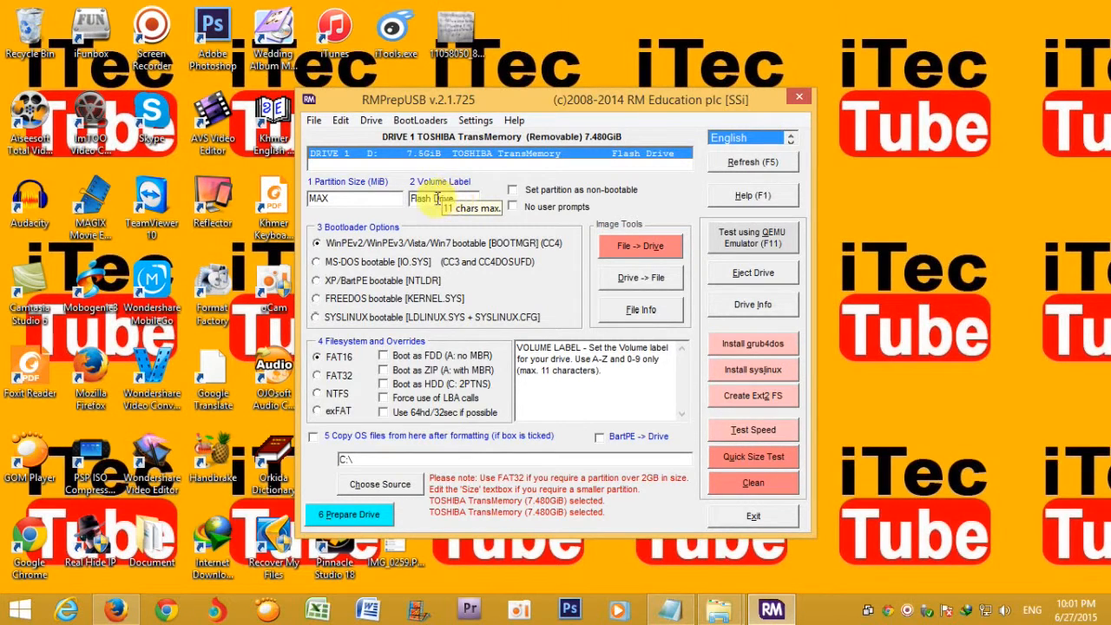
mouse_move(320, 250)
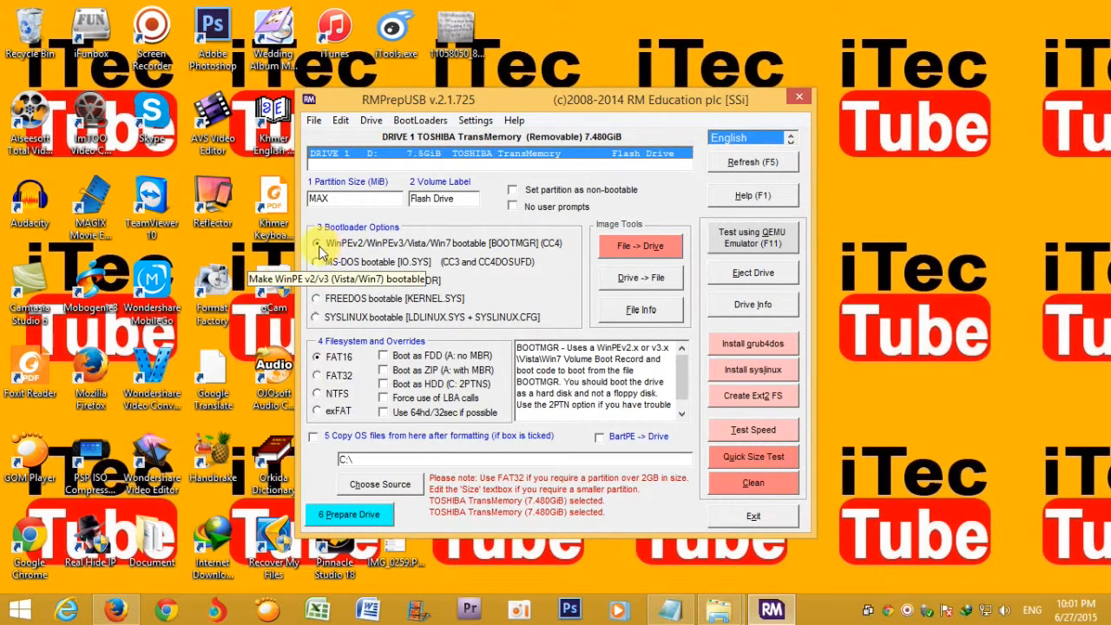
click(319, 248)
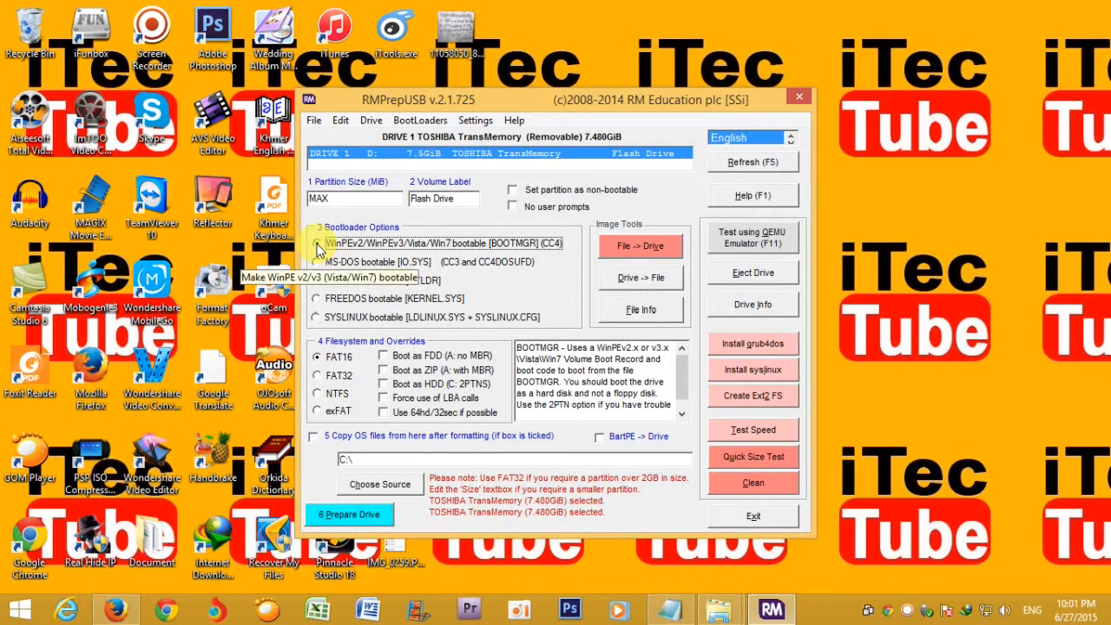
click(335, 396)
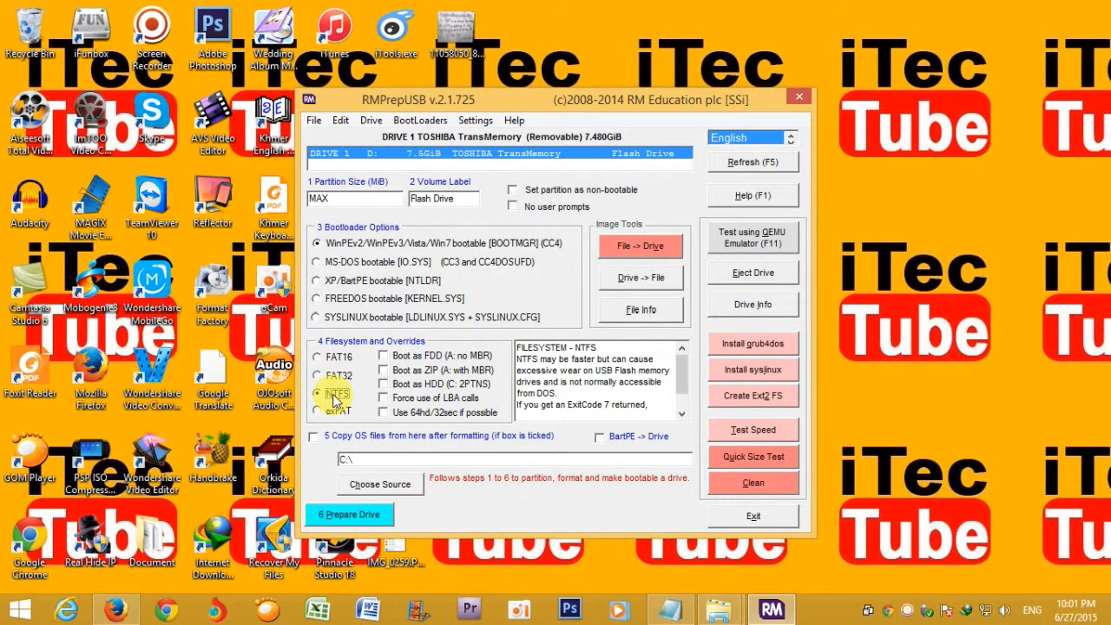
click(384, 384)
click(384, 385)
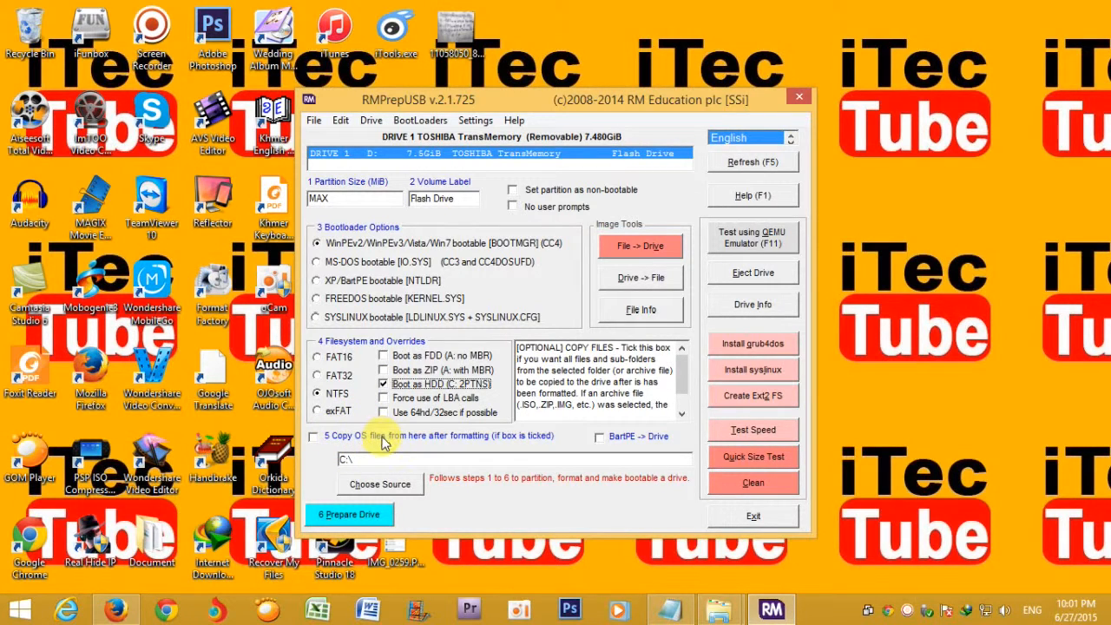
Prepare the TOSHIBA TransMemory flash drive with these settings, agreeing to erase all its data and create a new partition.
click(361, 519)
click(615, 383)
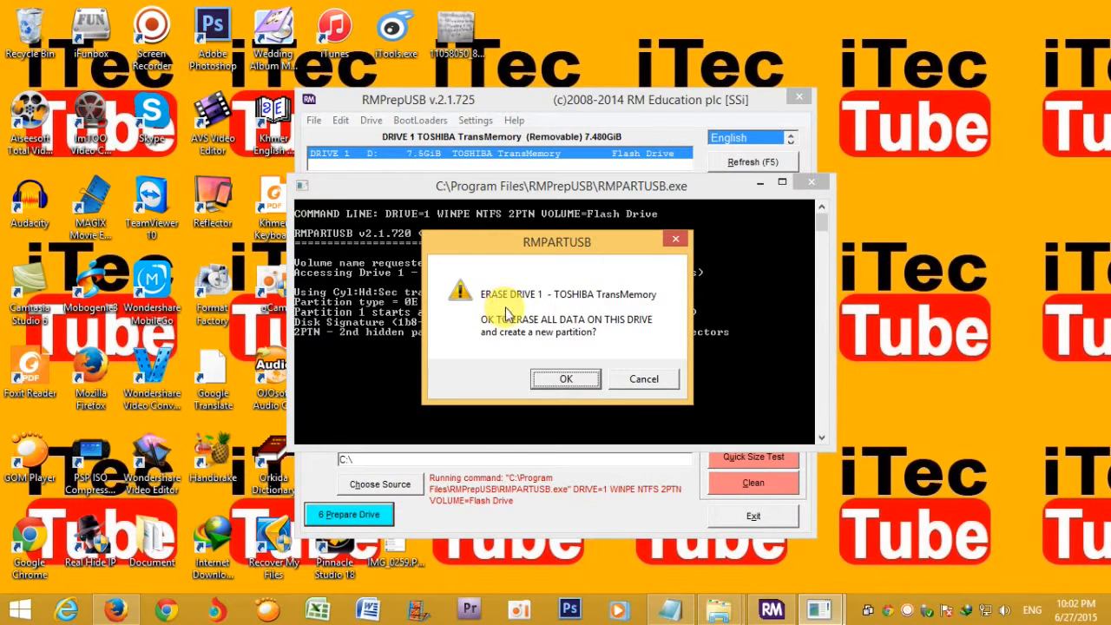
click(566, 378)
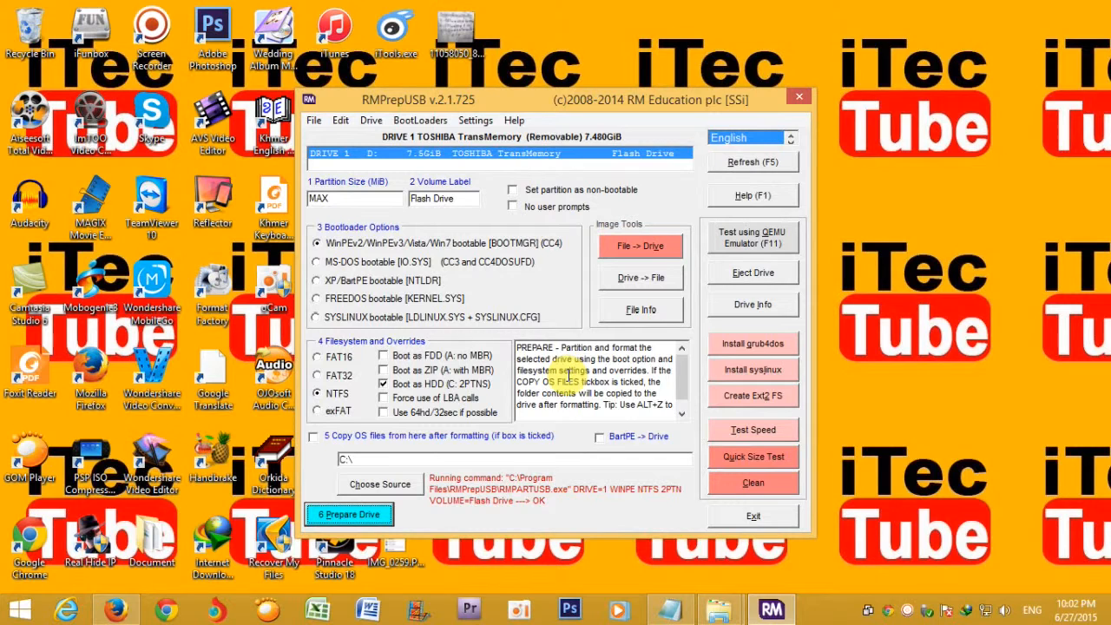
Install grub4dos to the flash drive's Master Boot Record and copy the grldr file to drive D:.
click(757, 347)
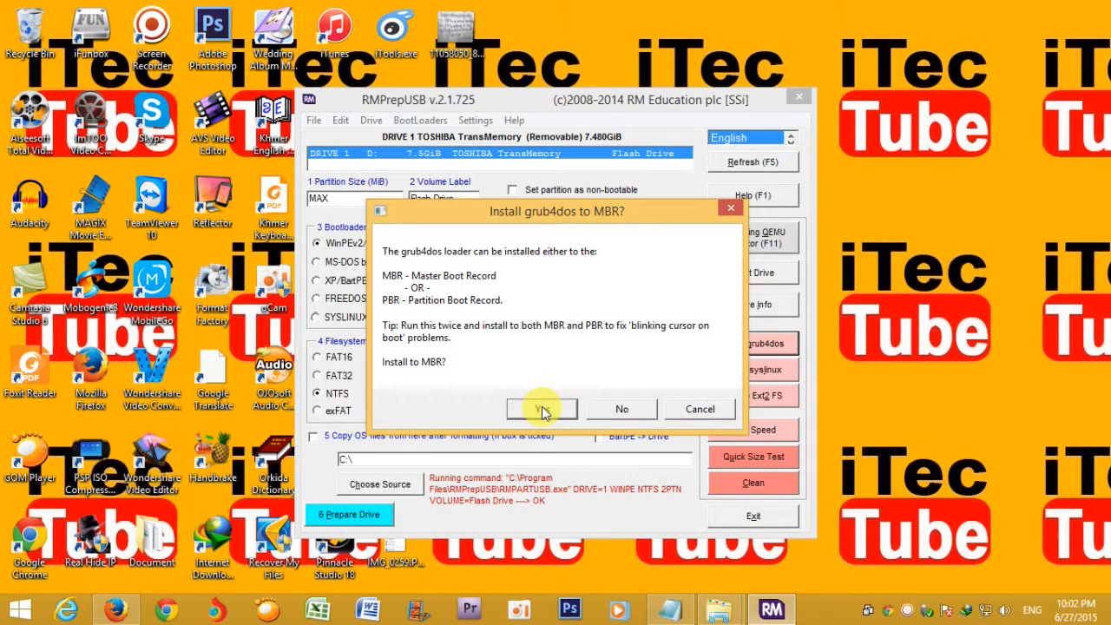
click(542, 409)
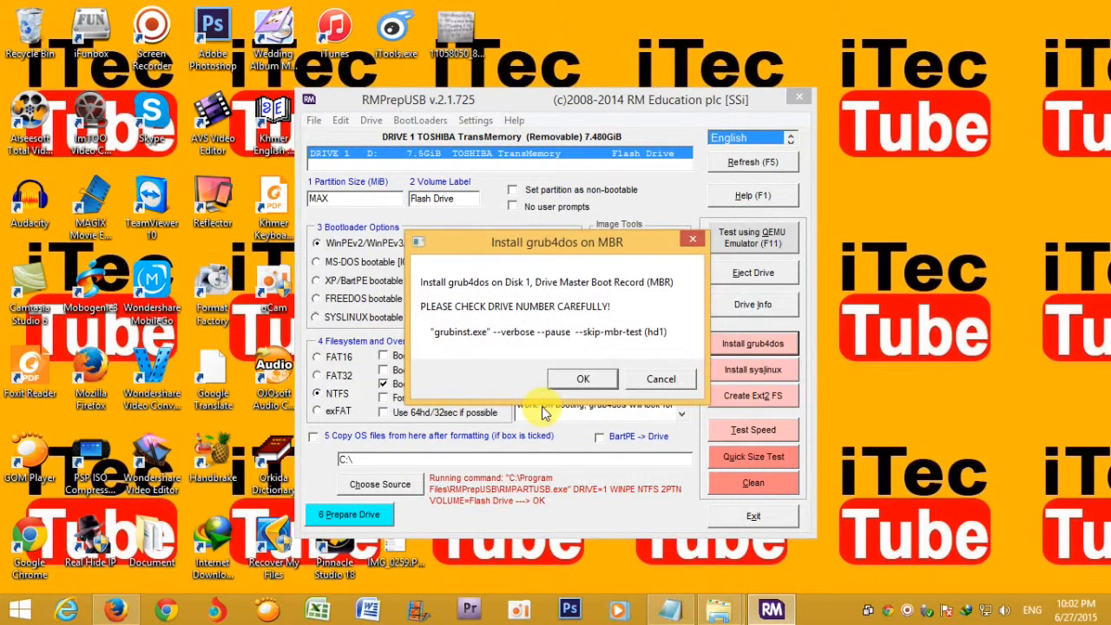
click(587, 381)
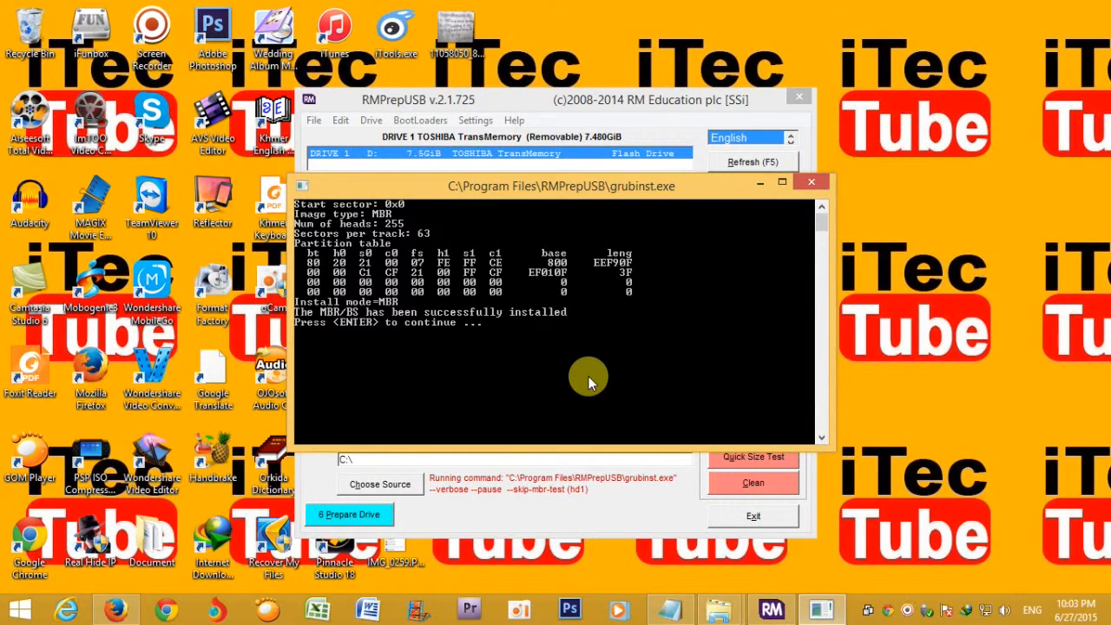
key(Return)
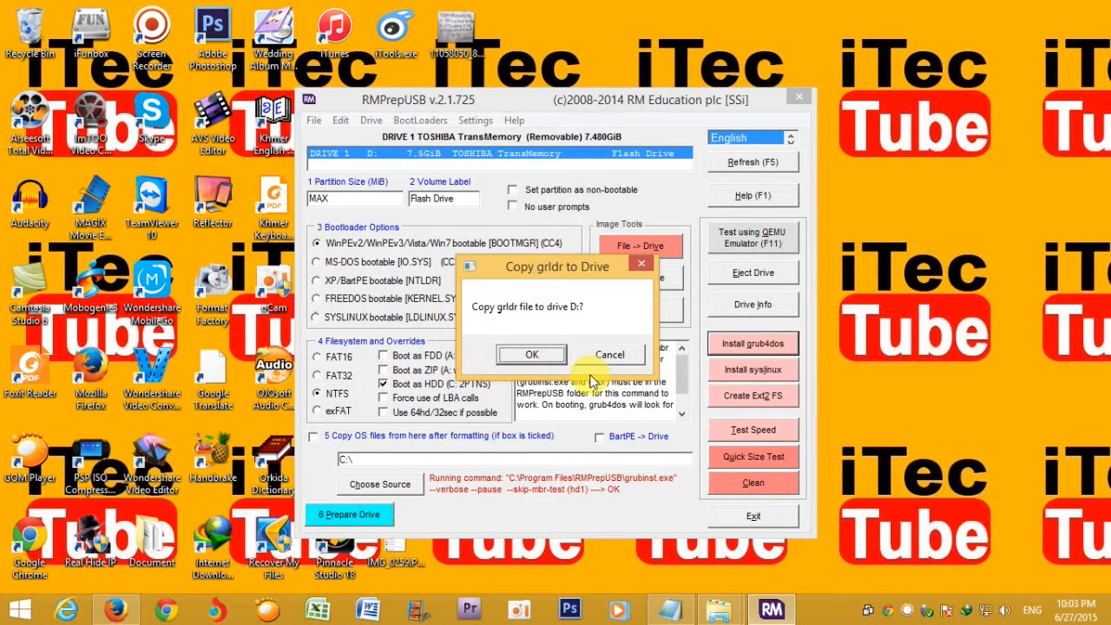
click(547, 359)
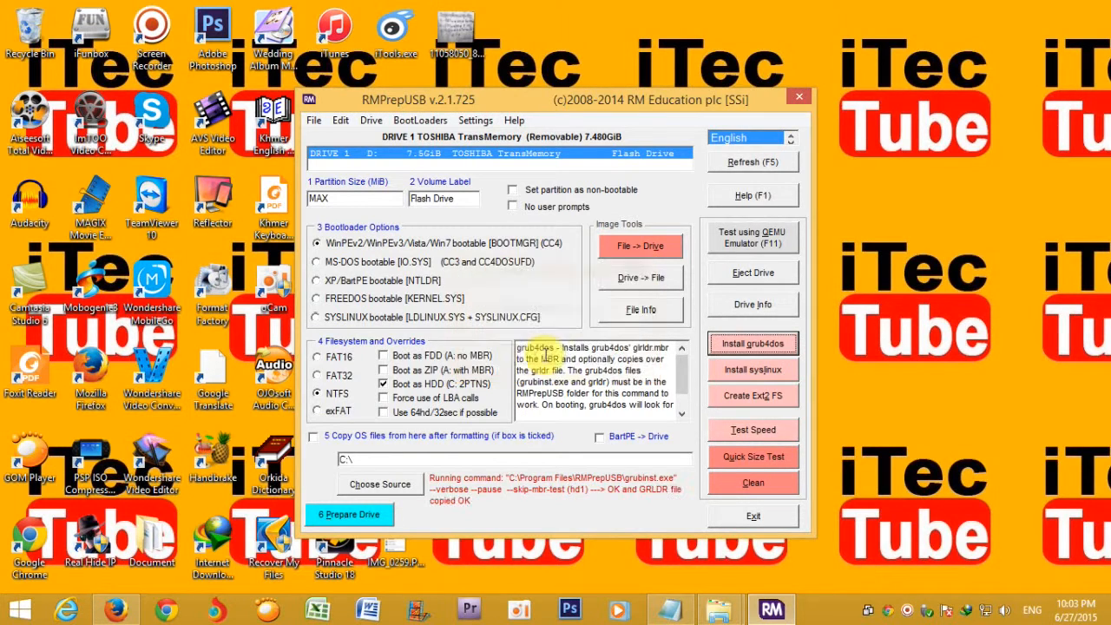
Install grub4dos to the flash drive's Partition Boot Record as well, overwriting the existing grldr file on D:.
click(744, 346)
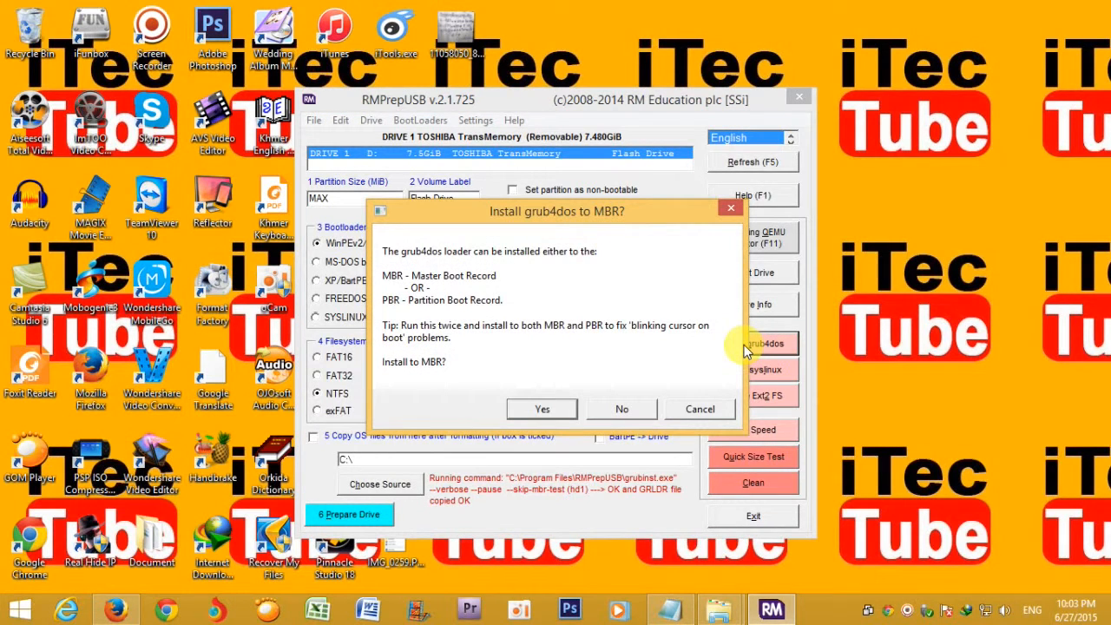
click(629, 412)
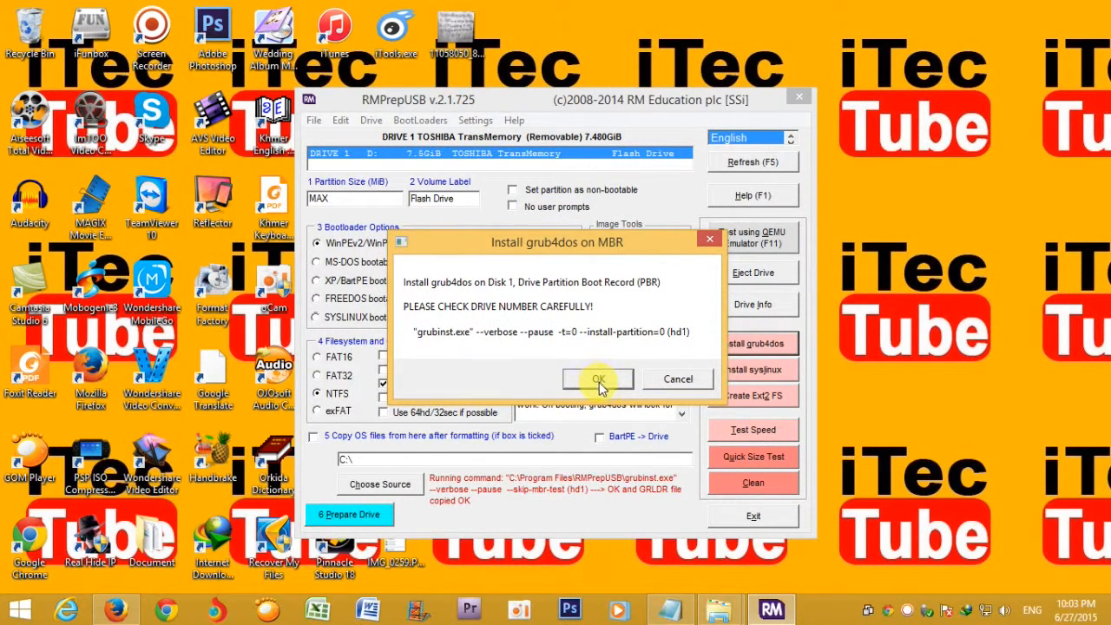
click(598, 382)
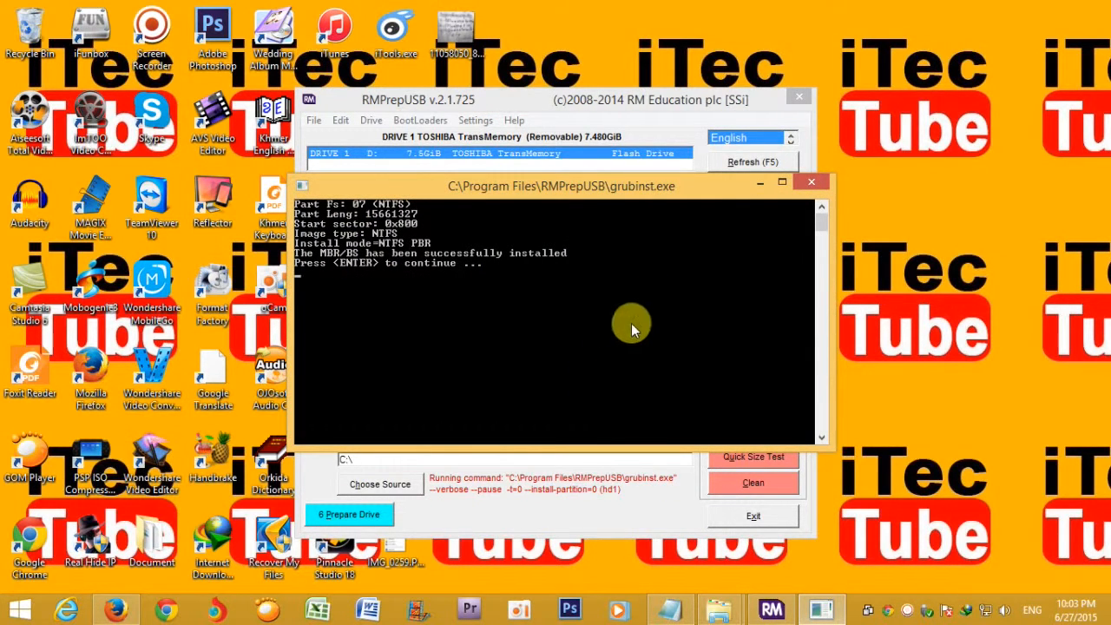
key(Return)
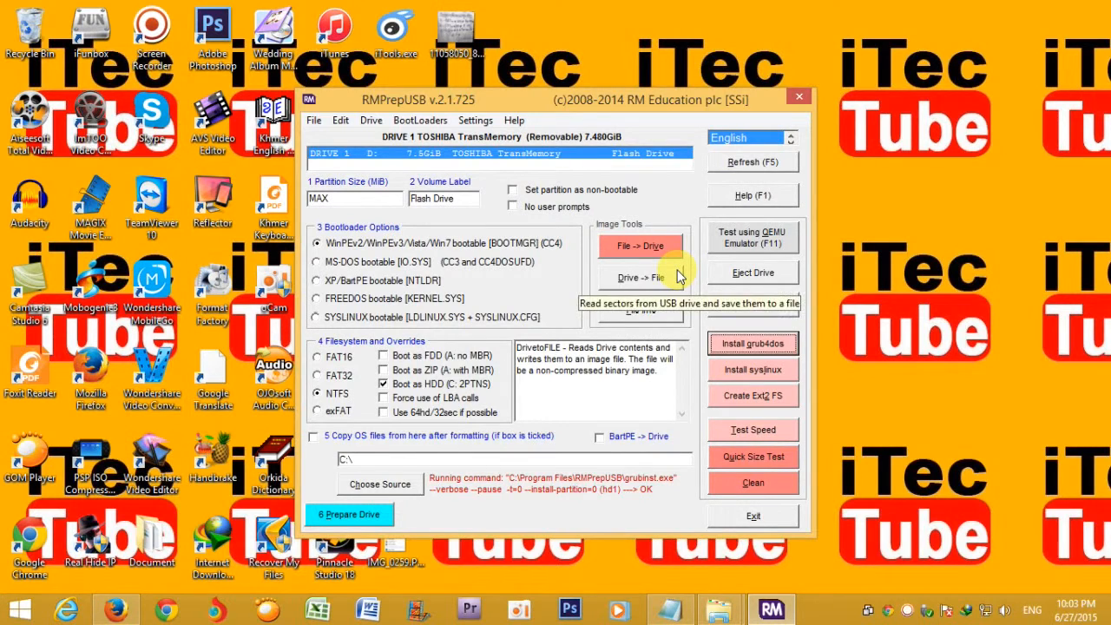
click(542, 353)
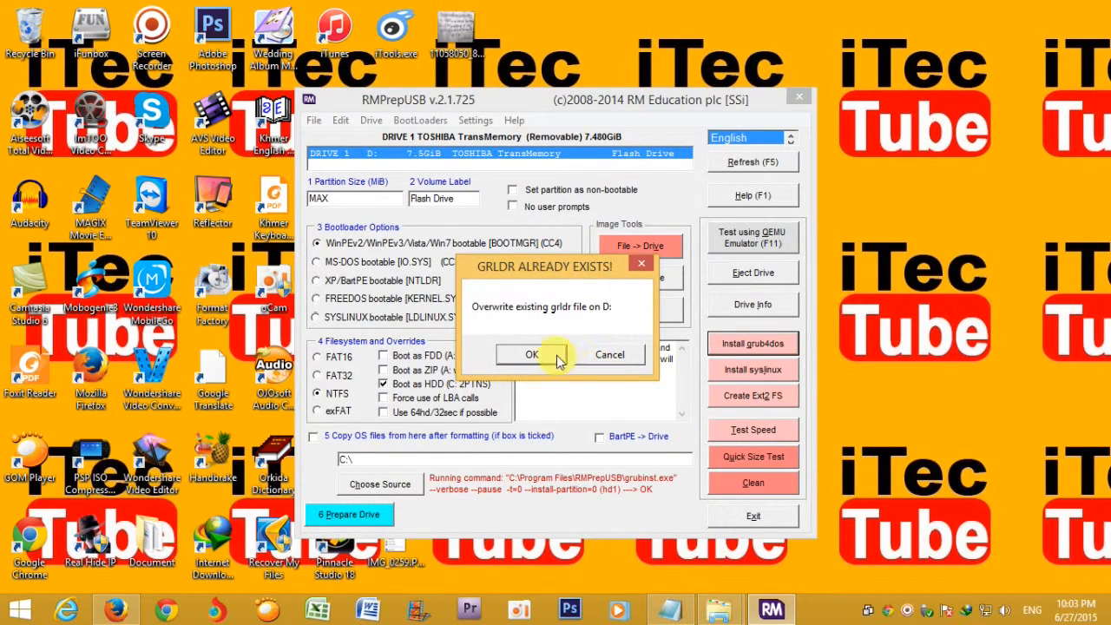
click(531, 355)
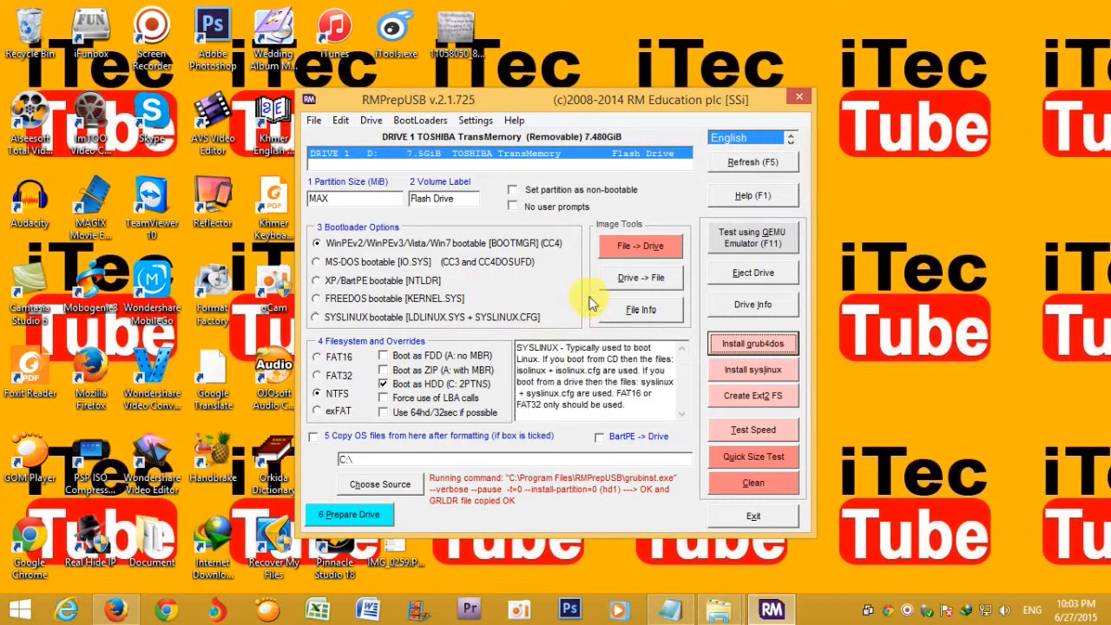
Switch to File Explorer and check the contents of Flash Drive (D:).
mouse_move(707, 610)
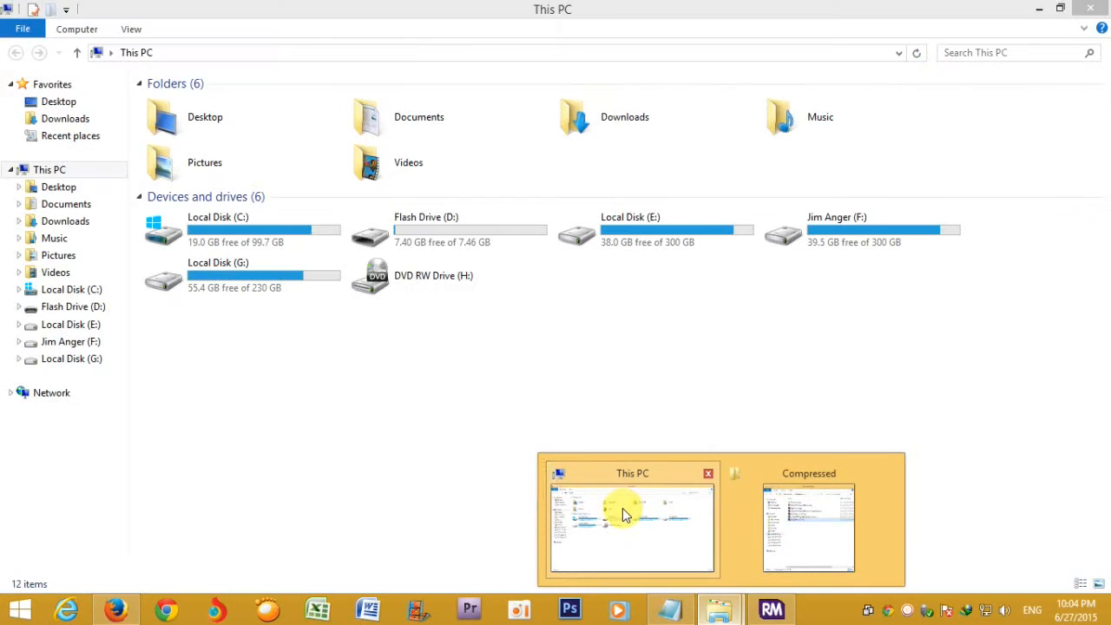
click(625, 510)
click(98, 309)
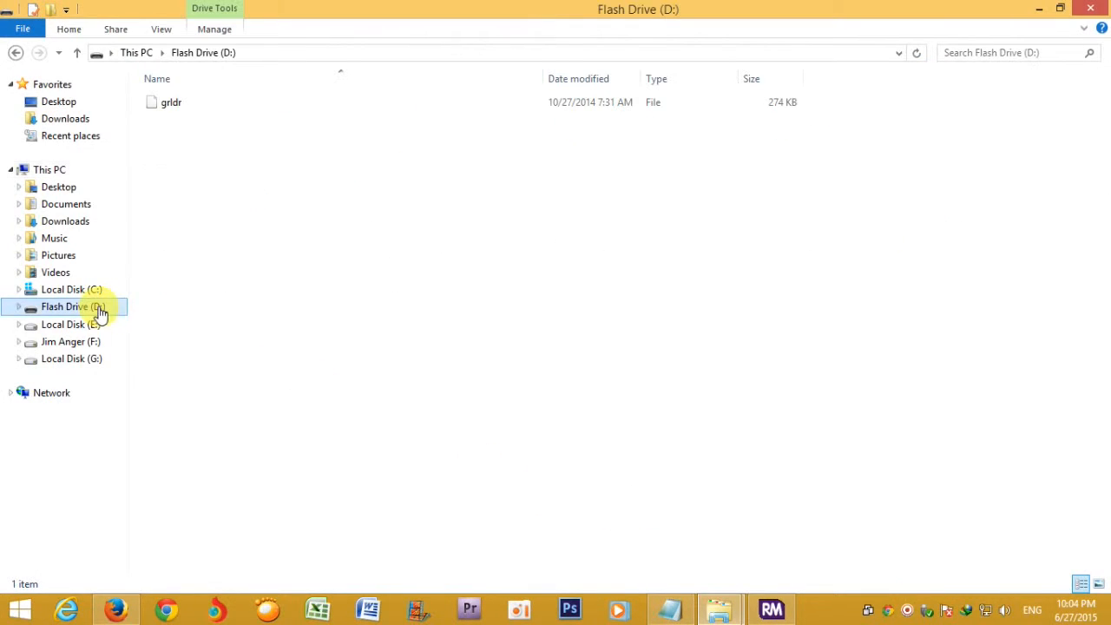
click(160, 111)
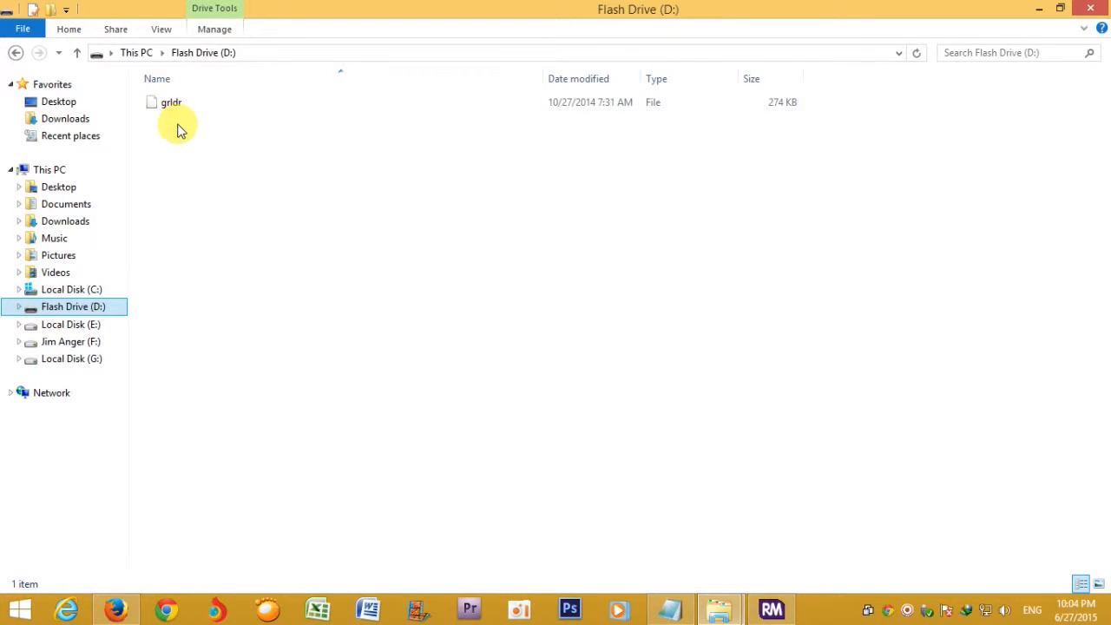
Extract Easy2Boot_v1.71.7z from the Compressed folder to the root of Flash Drive (D:), replacing all existing files.
mouse_move(715, 613)
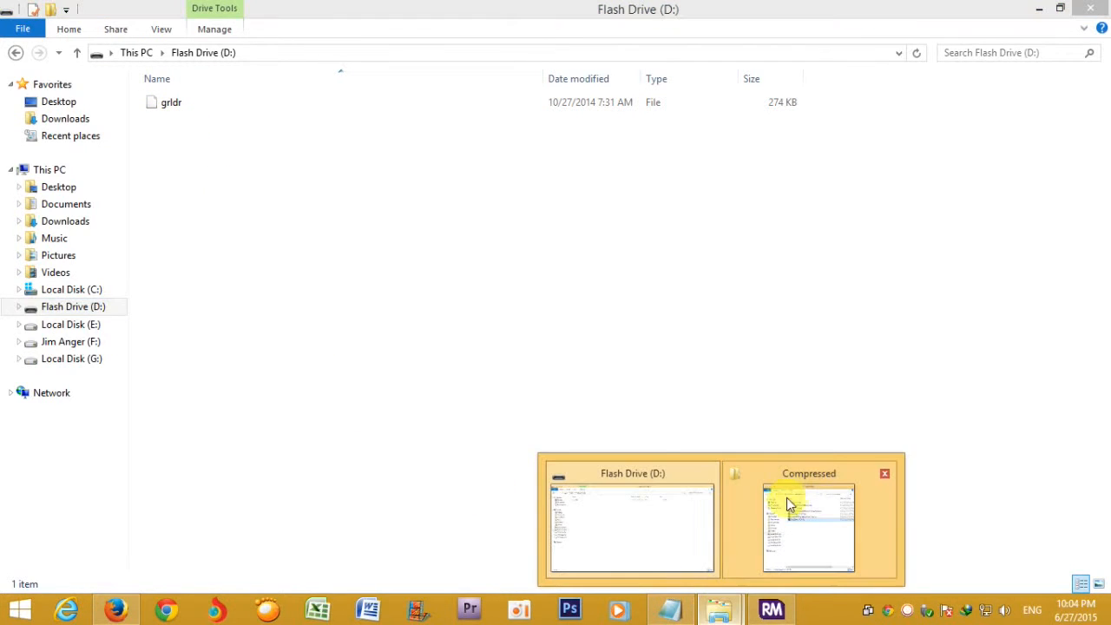
click(788, 506)
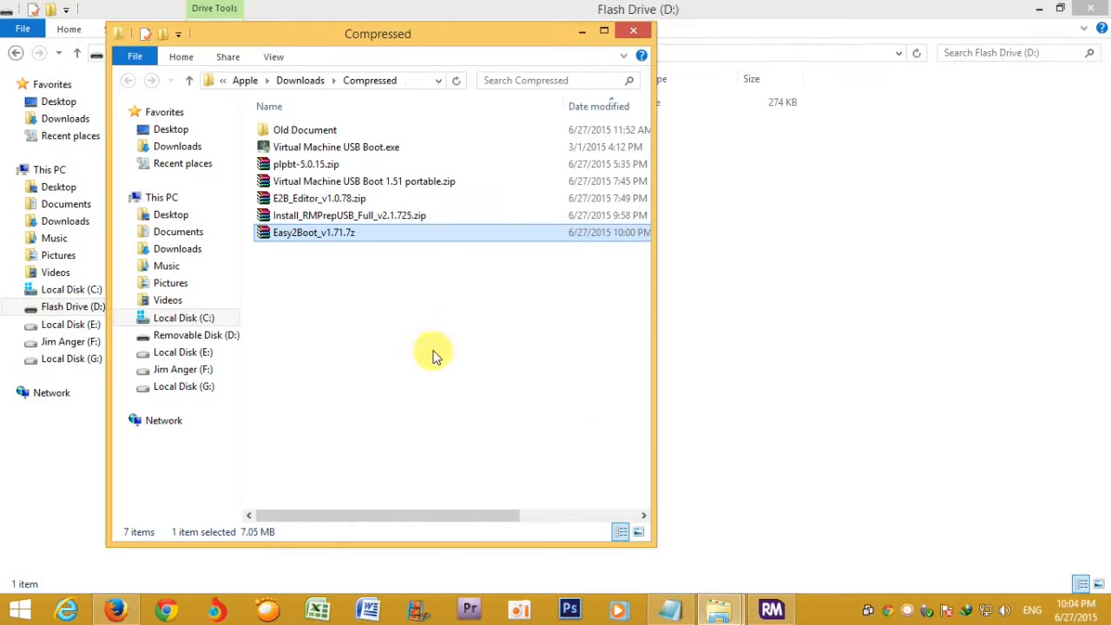
right_click(294, 241)
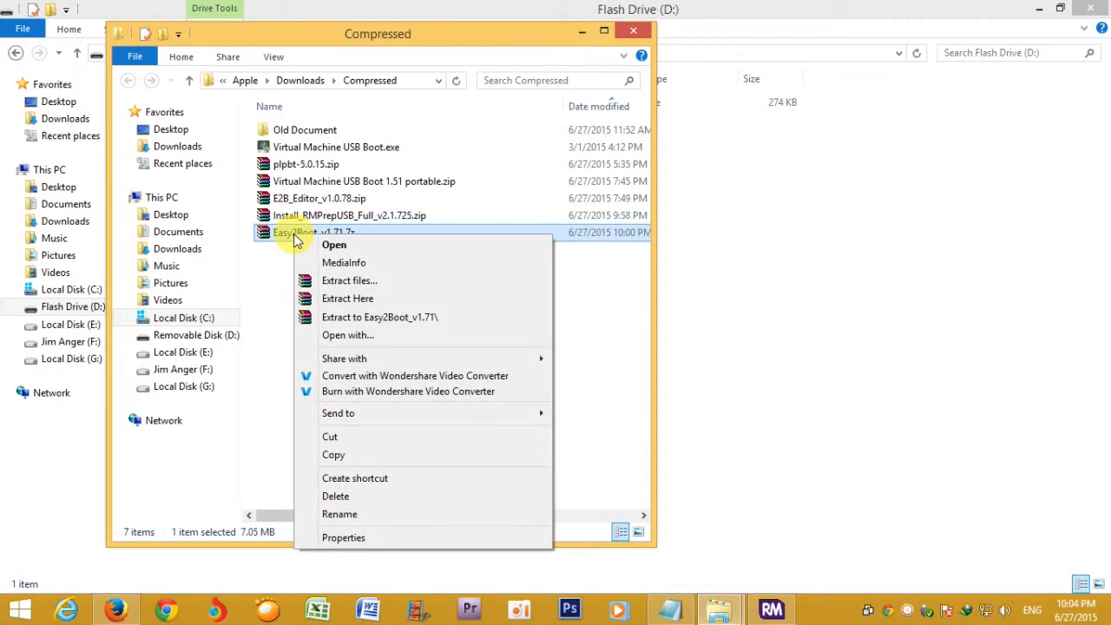
click(347, 280)
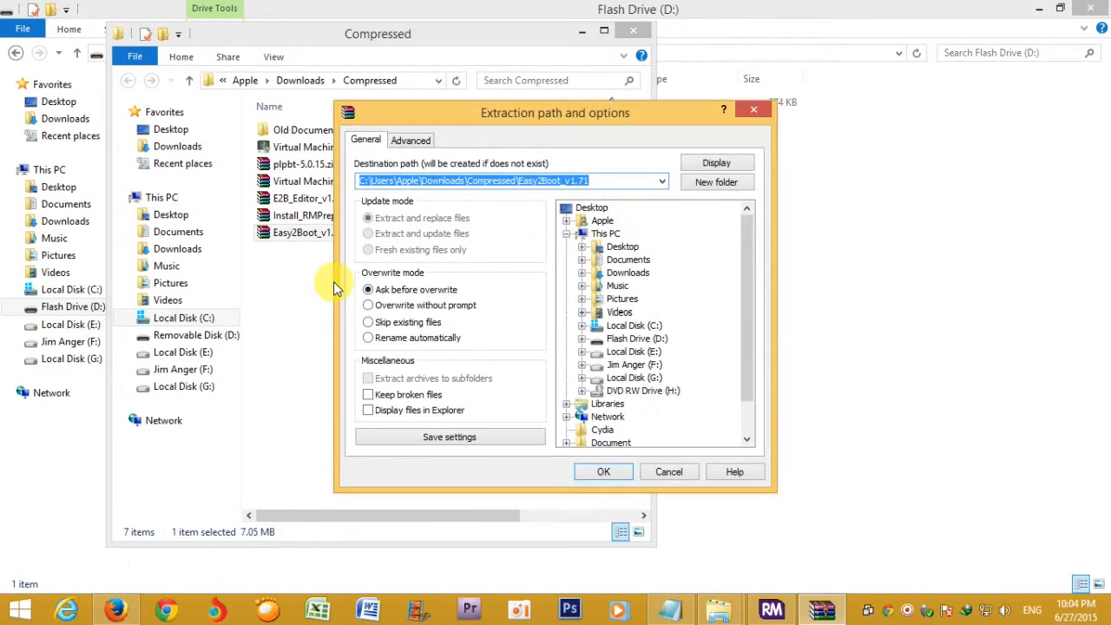
click(636, 340)
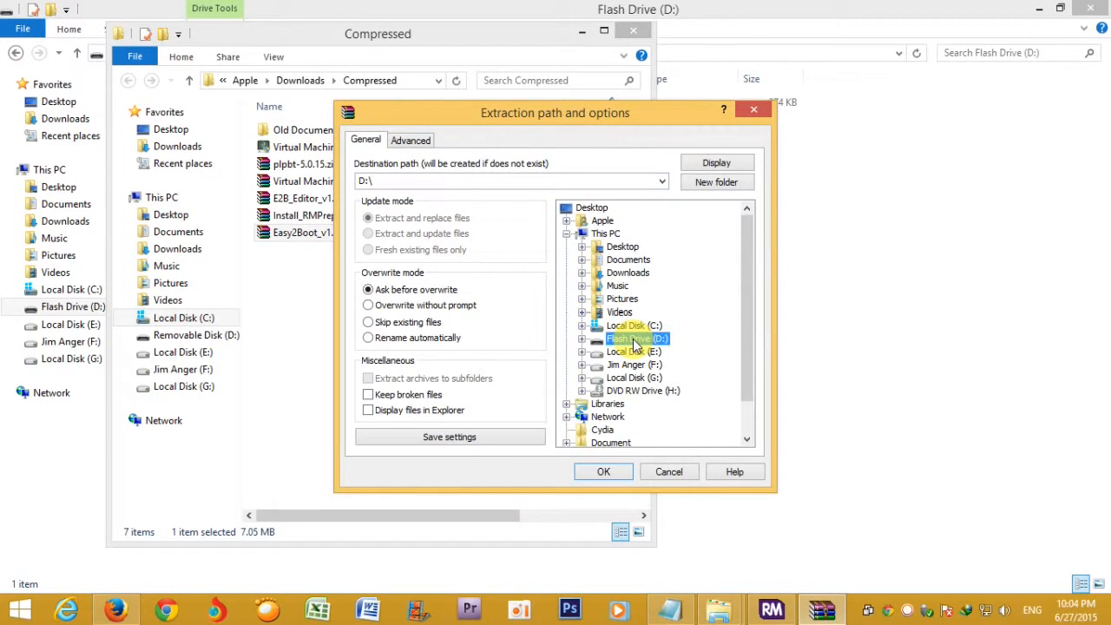
click(608, 474)
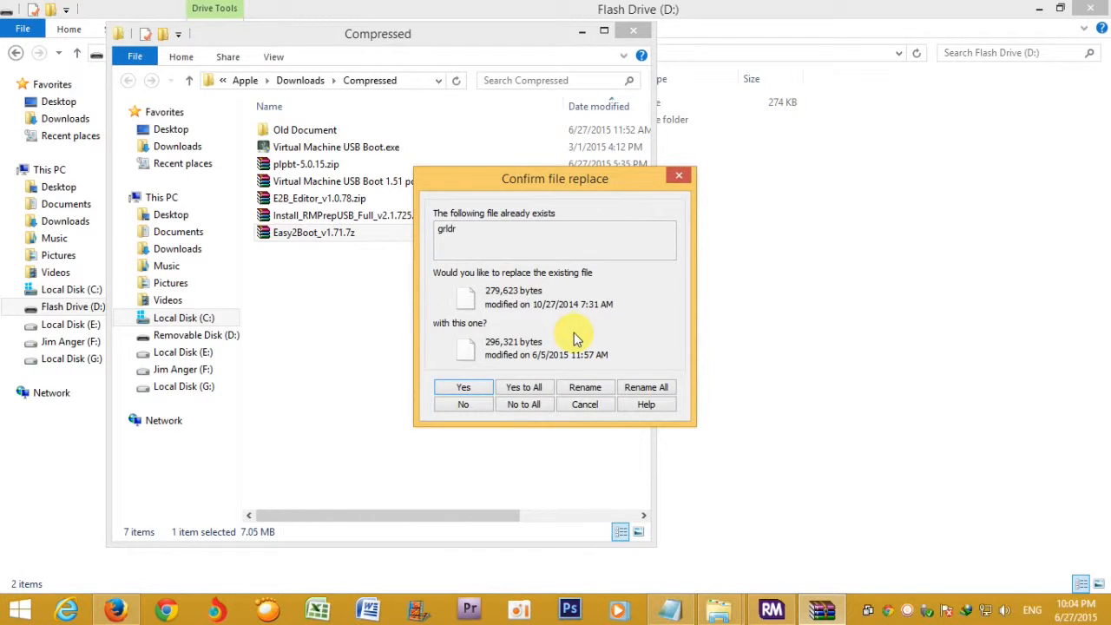
click(524, 387)
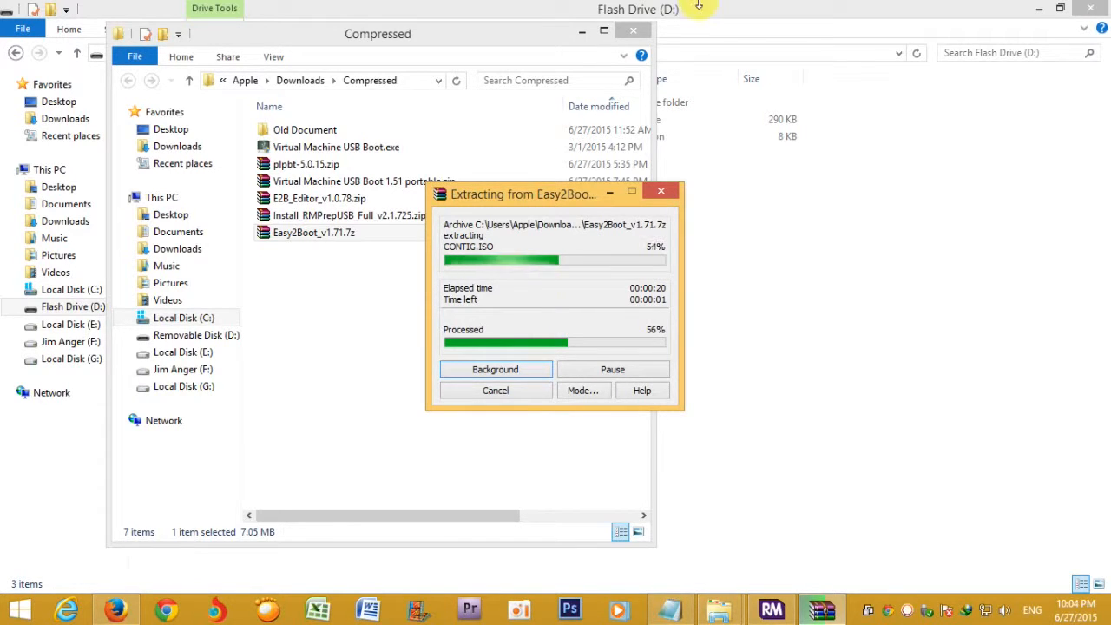
Minimize the Compressed folder window and close RMPrepUSB.
click(581, 31)
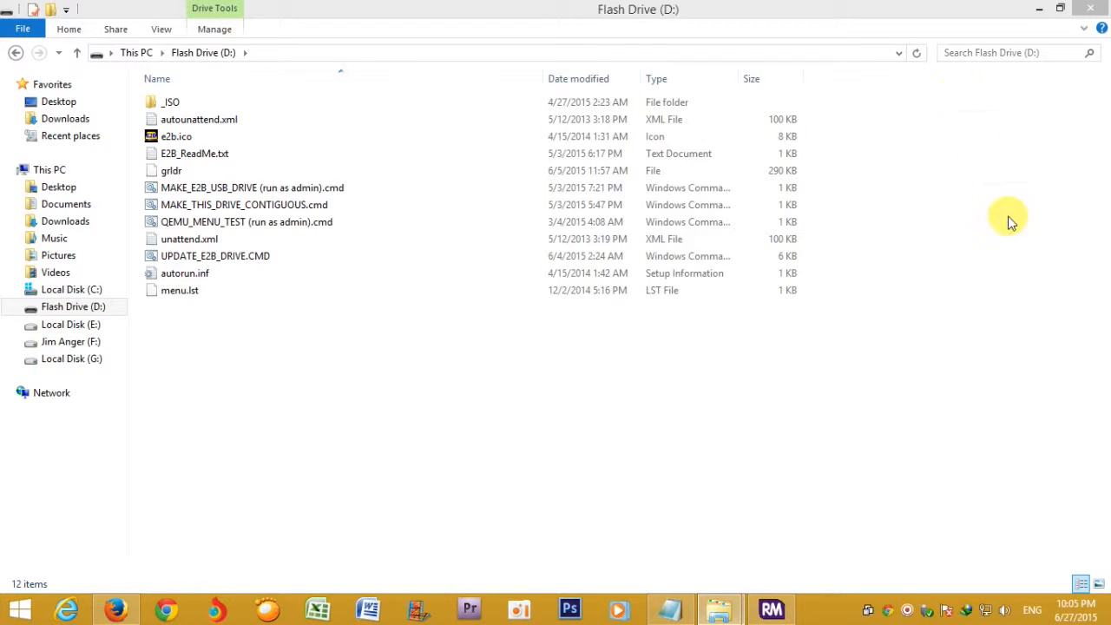
click(772, 609)
click(800, 99)
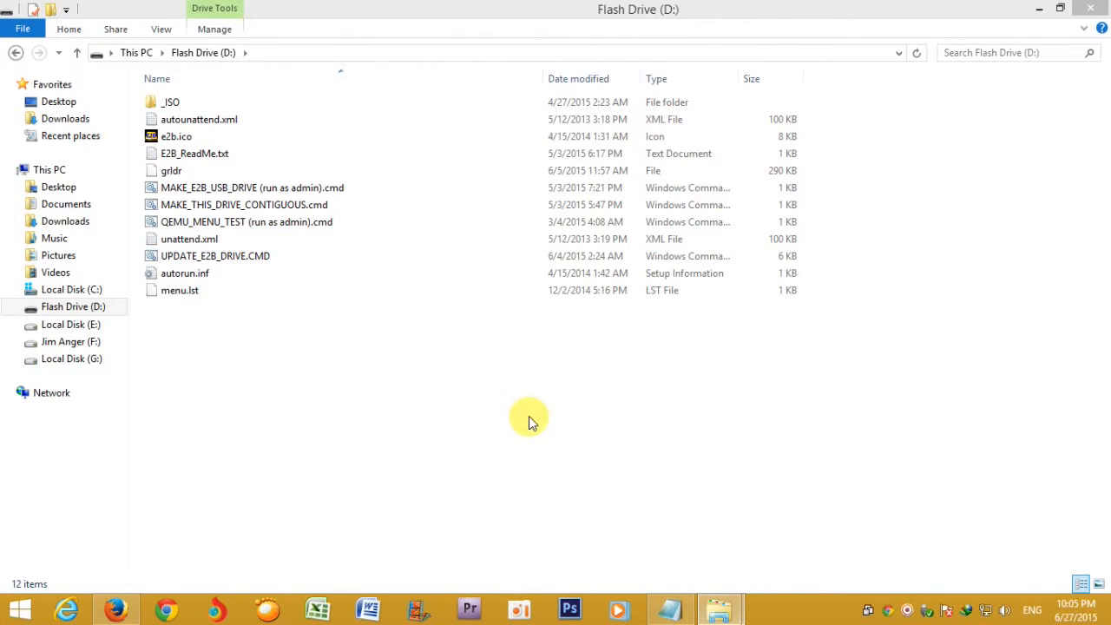
Look through the _ISO folder on Flash Drive (D:), including its WINDOWS and WIN7 subfolders, and close the folder window.
double_click(173, 104)
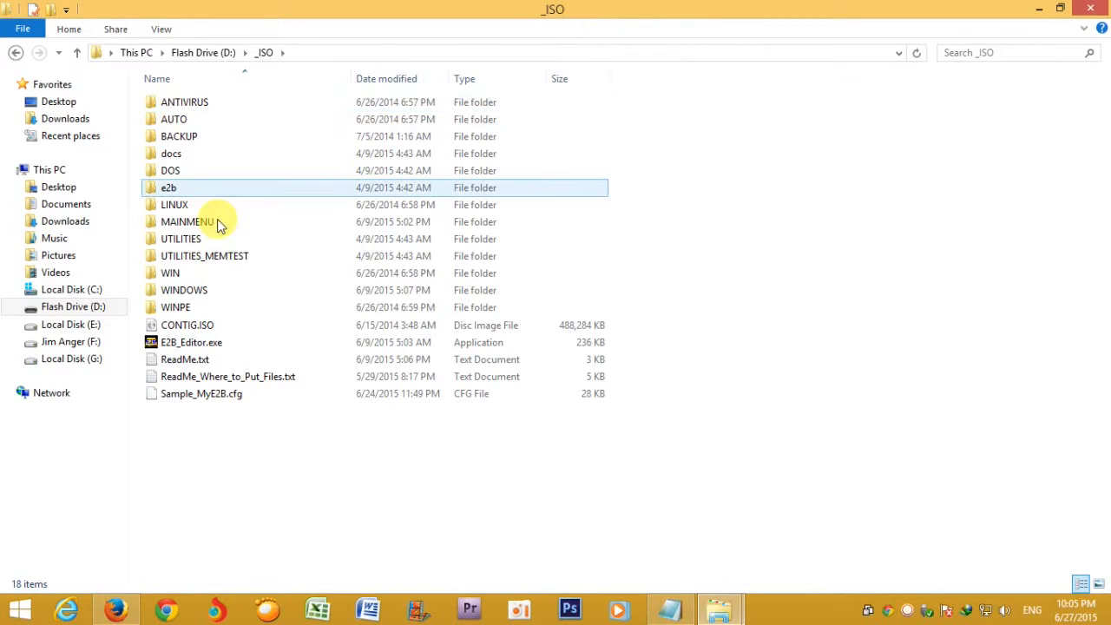
click(117, 312)
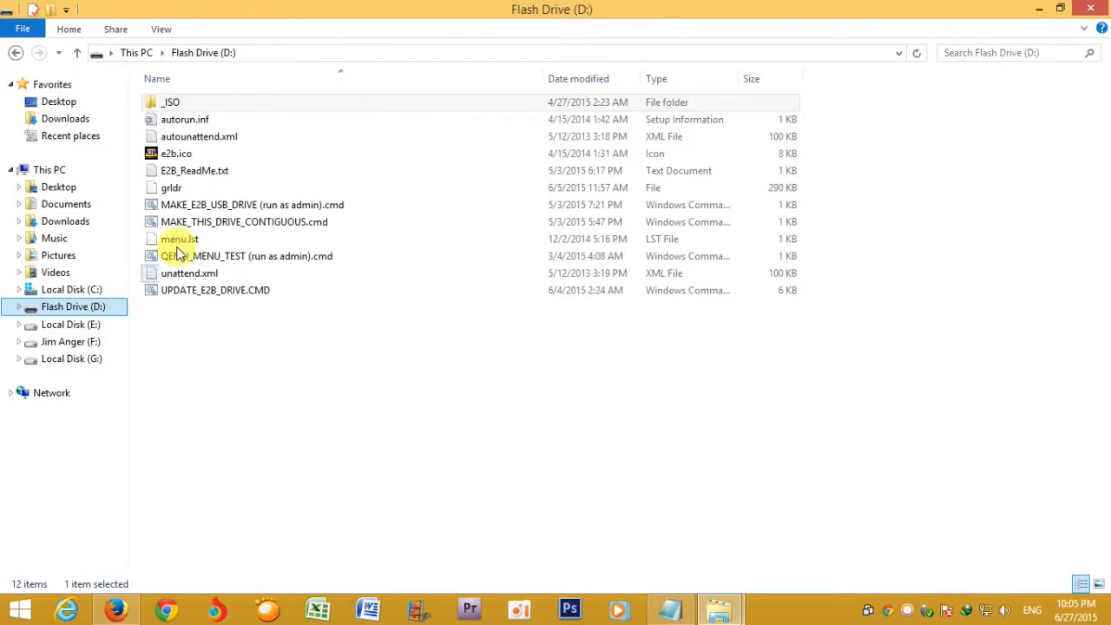
double_click(167, 105)
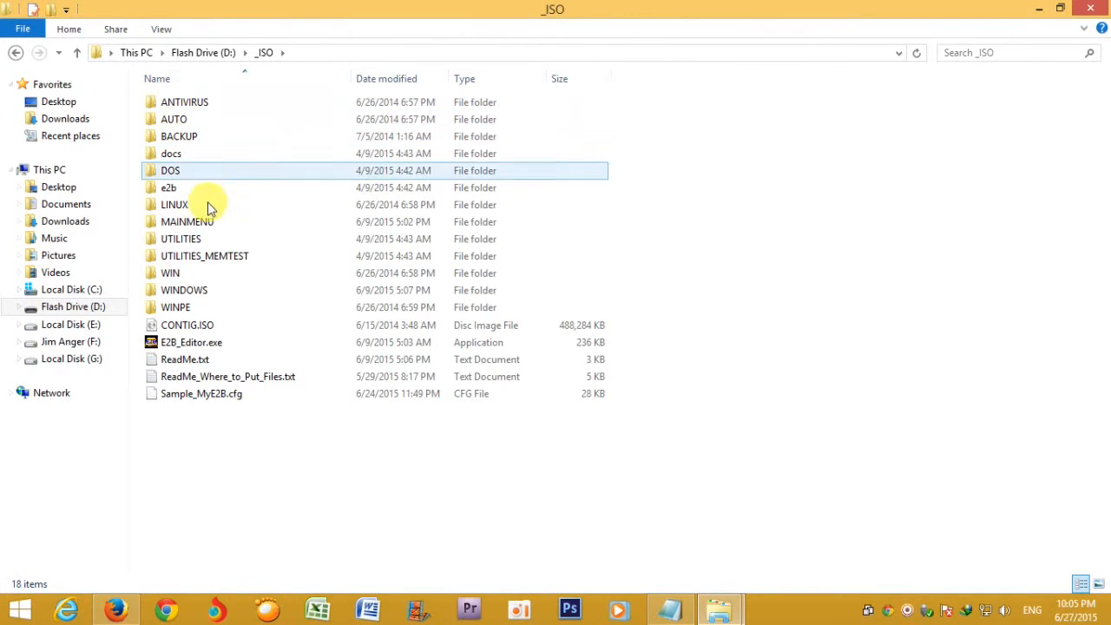
double_click(184, 291)
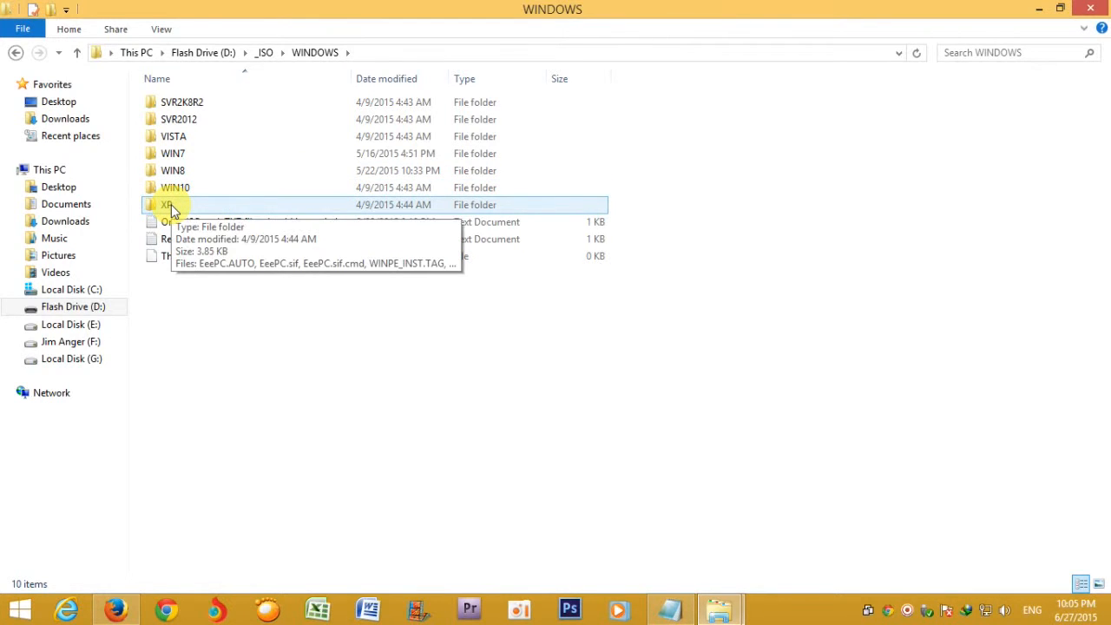
double_click(179, 159)
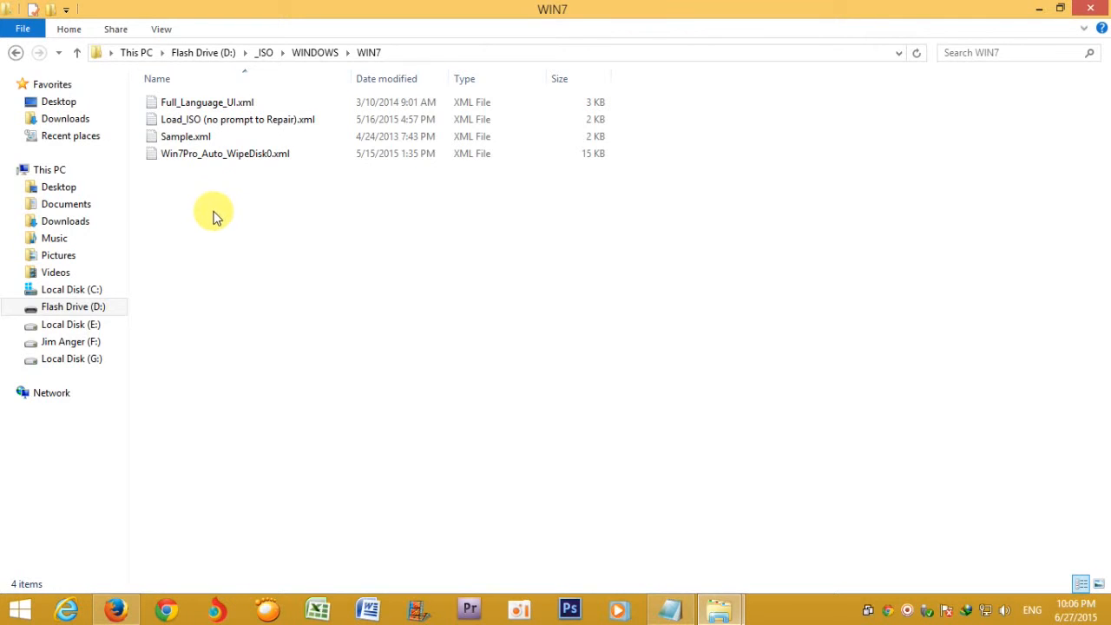
click(77, 54)
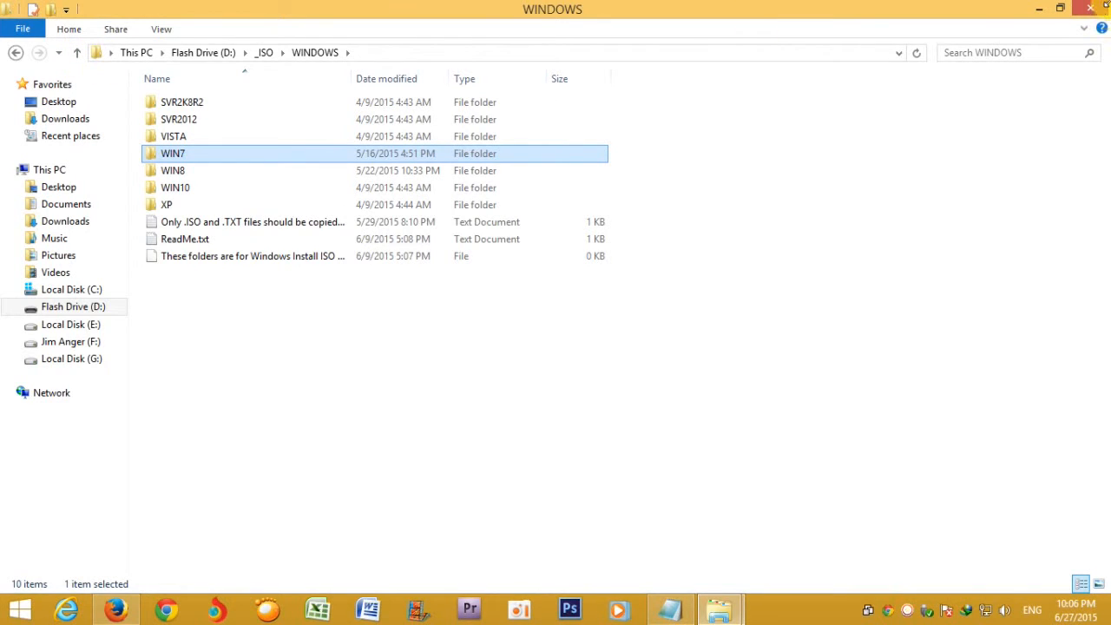
click(1092, 9)
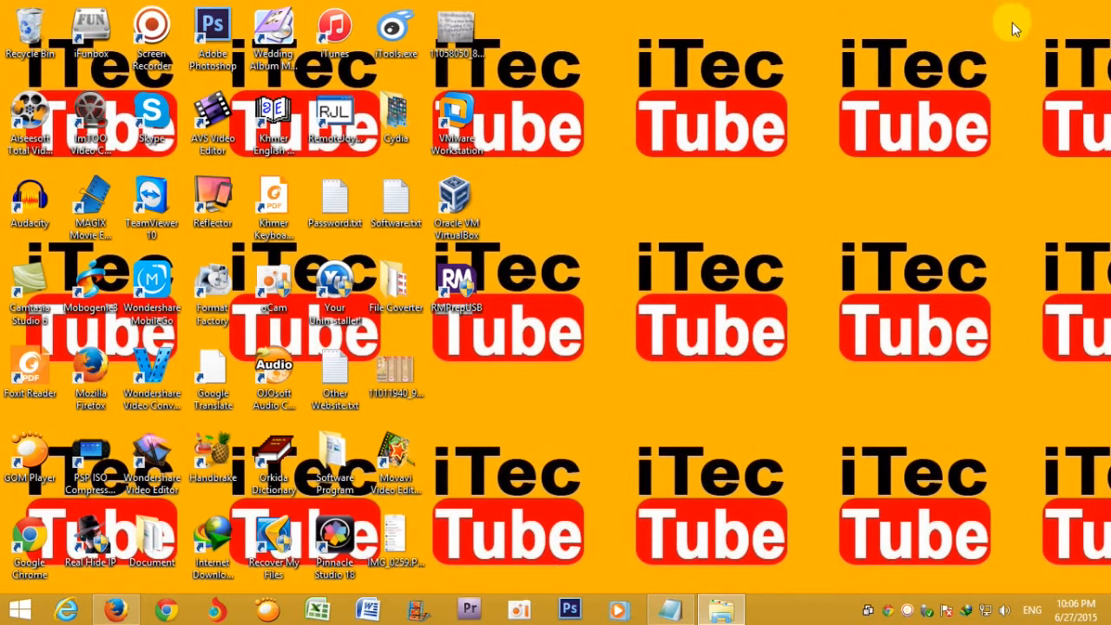